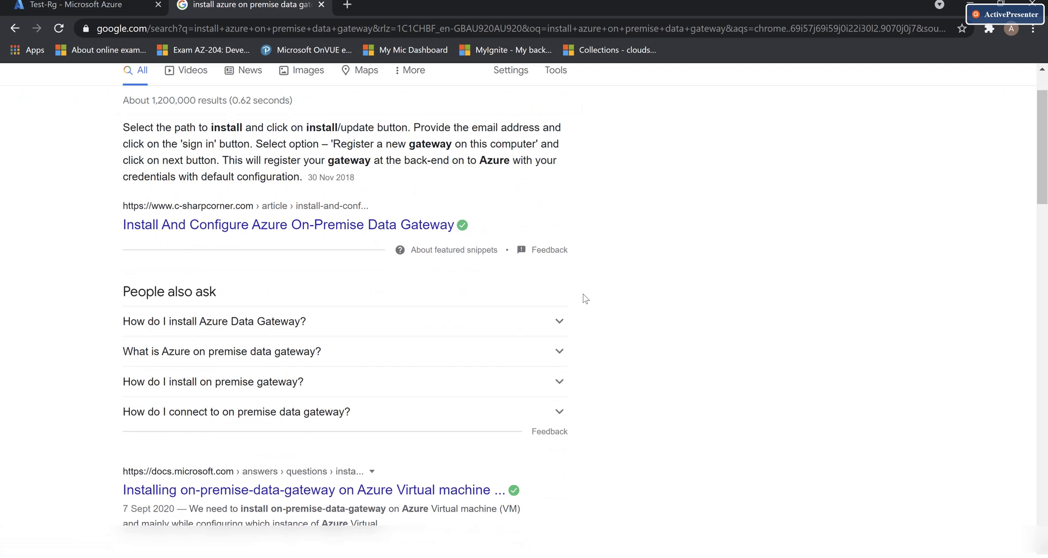
Open the Q&A result about installing the data gateway on an Azure VM and skim it
{"action": "left_click", "coordinate": [240, 498], "text": "ctrl"}
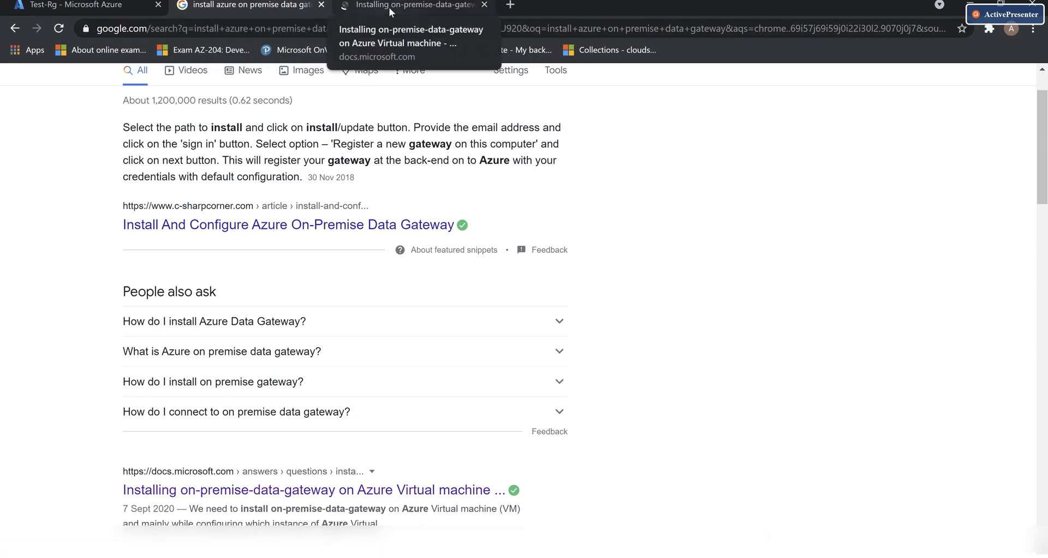
{"action": "left_click", "coordinate": [388, 8]}
{"action": "scroll", "coordinate": [477, 379], "scroll_direction": "down", "scroll_amount": 1}
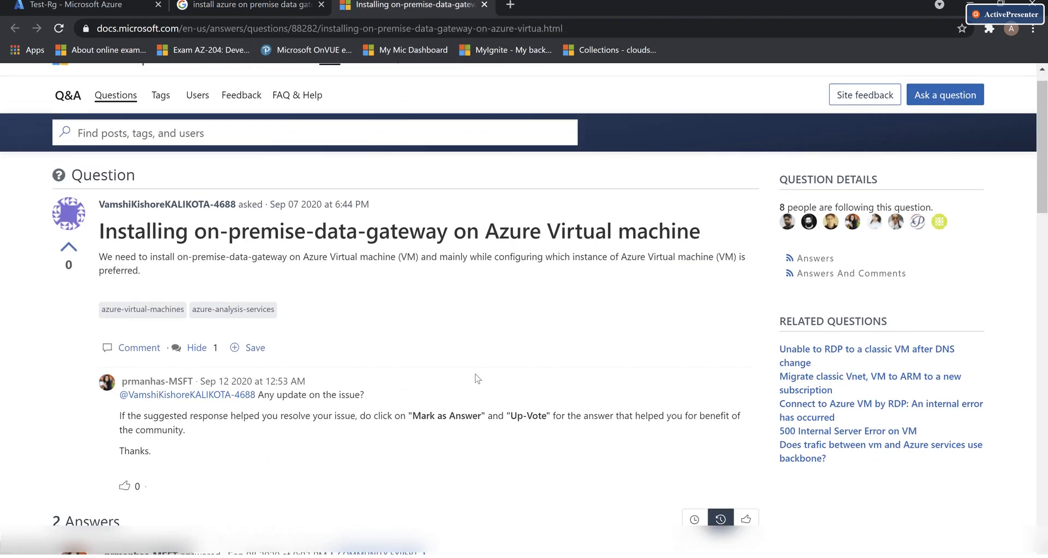
{"action": "scroll", "coordinate": [478, 378], "scroll_direction": "down", "scroll_amount": 12}
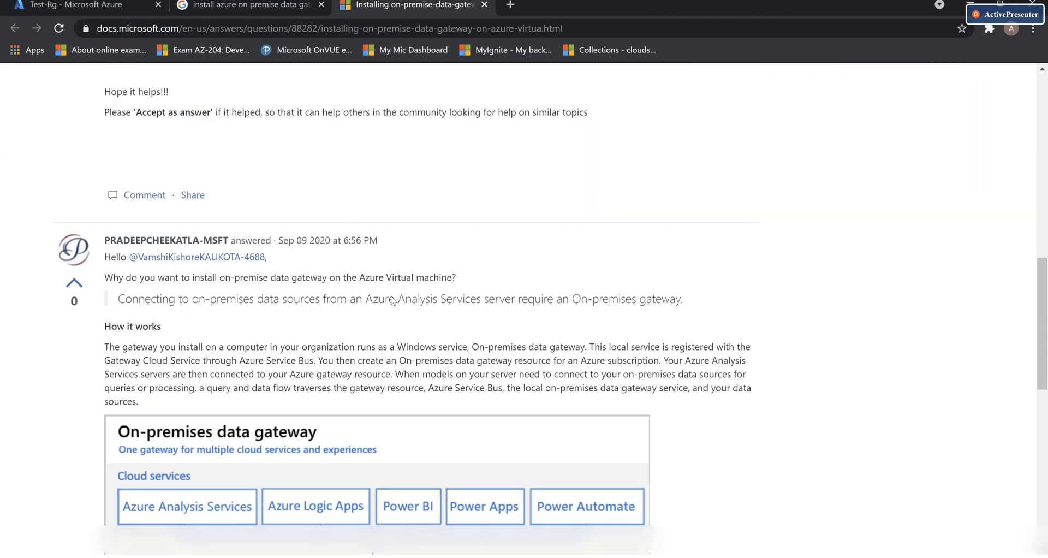
{"action": "scroll", "coordinate": [546, 350], "scroll_direction": "down", "scroll_amount": 10}
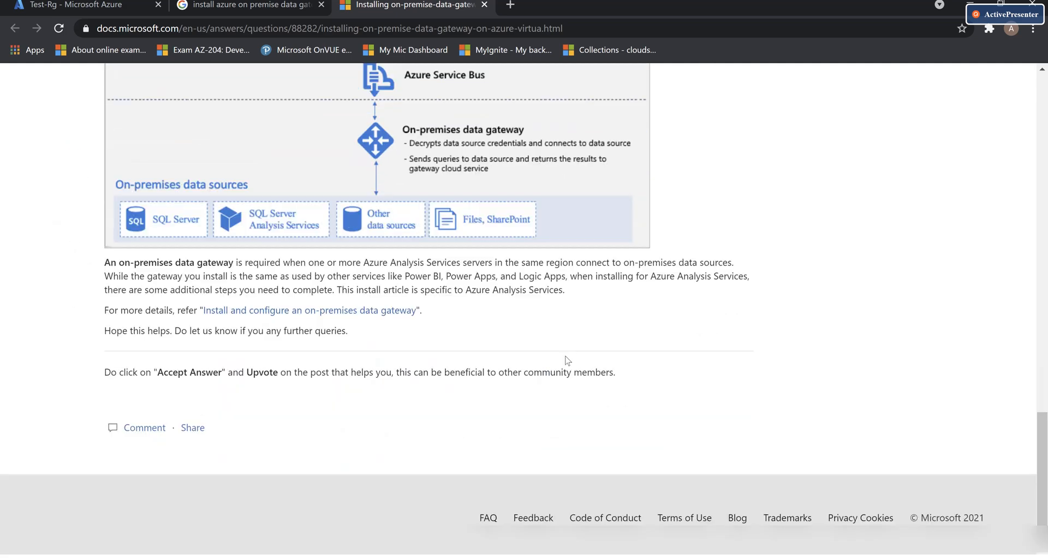
{"action": "scroll", "coordinate": [567, 360], "scroll_direction": "up", "scroll_amount": 15}
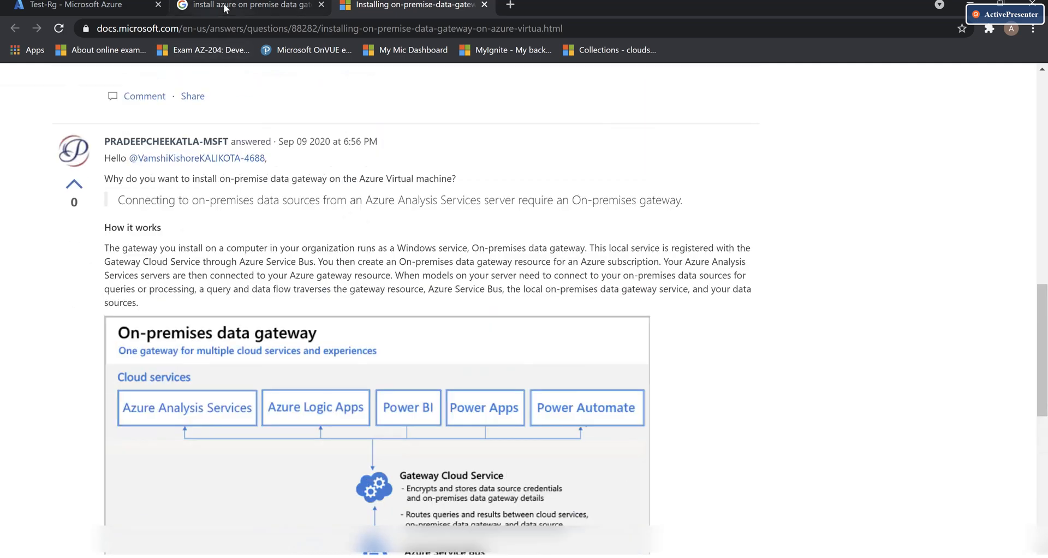
Return to the Google results, reopen the Q&A question in another tab and scroll to its answer
{"action": "left_click", "coordinate": [225, 8]}
{"action": "scroll", "coordinate": [412, 407], "scroll_direction": "down", "scroll_amount": 3}
{"action": "middle_click", "coordinate": [349, 291]}
{"action": "left_click", "coordinate": [546, 6]}
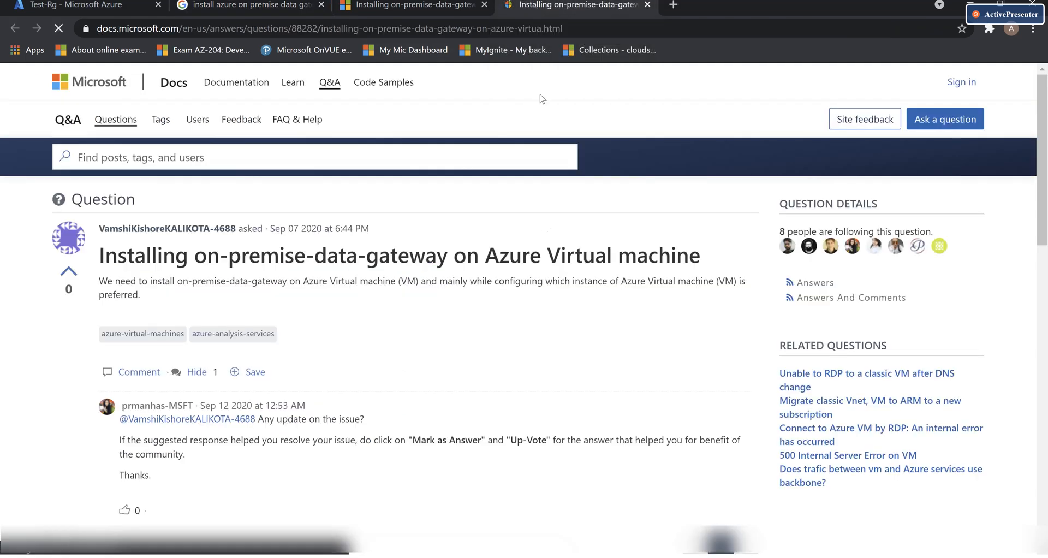
{"action": "scroll", "coordinate": [445, 394], "scroll_direction": "down", "scroll_amount": 15}
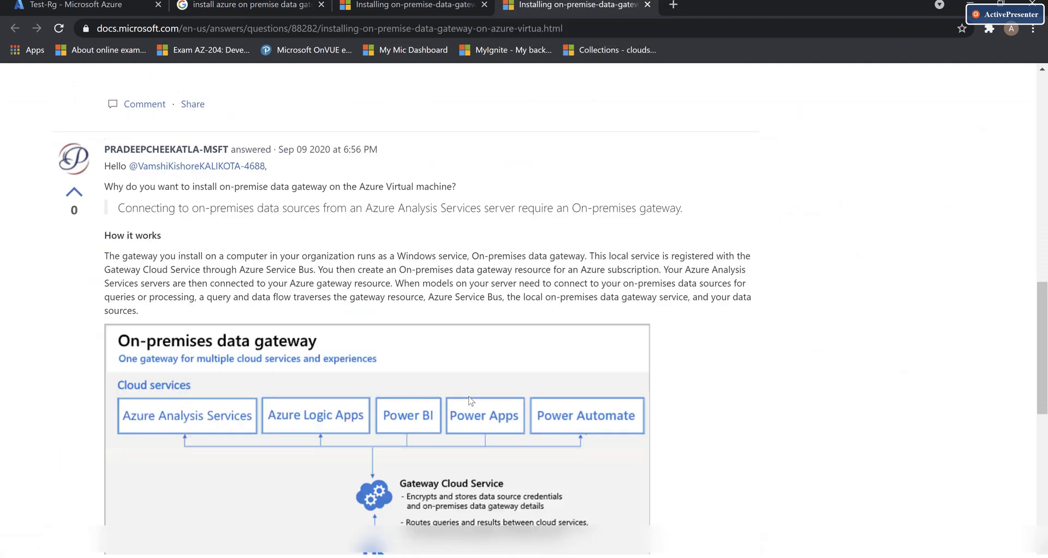
{"action": "scroll", "coordinate": [469, 400], "scroll_direction": "down", "scroll_amount": 10}
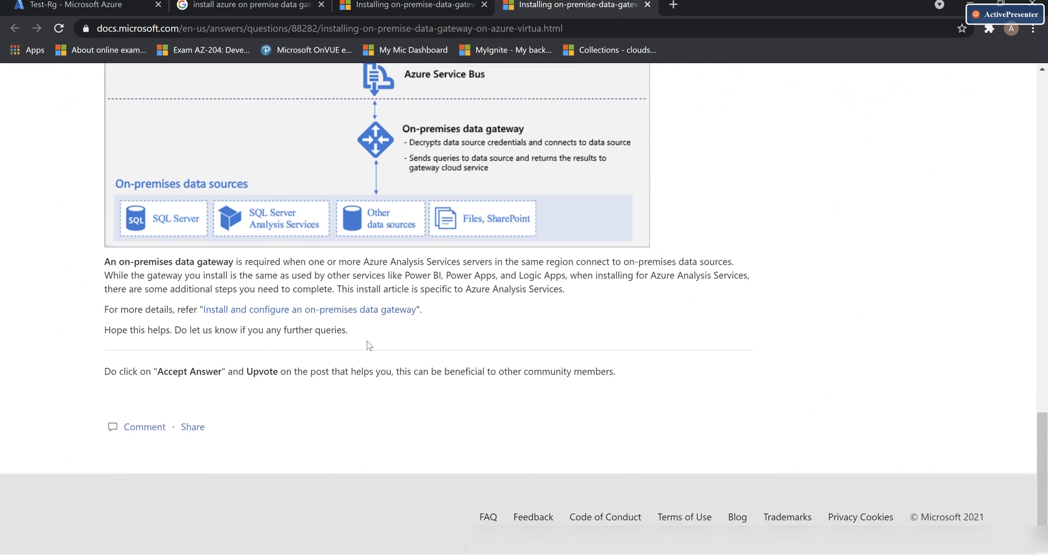
Open the 'Install and configure an on-premises data gateway' guide and read through it
{"action": "left_click", "coordinate": [347, 310]}
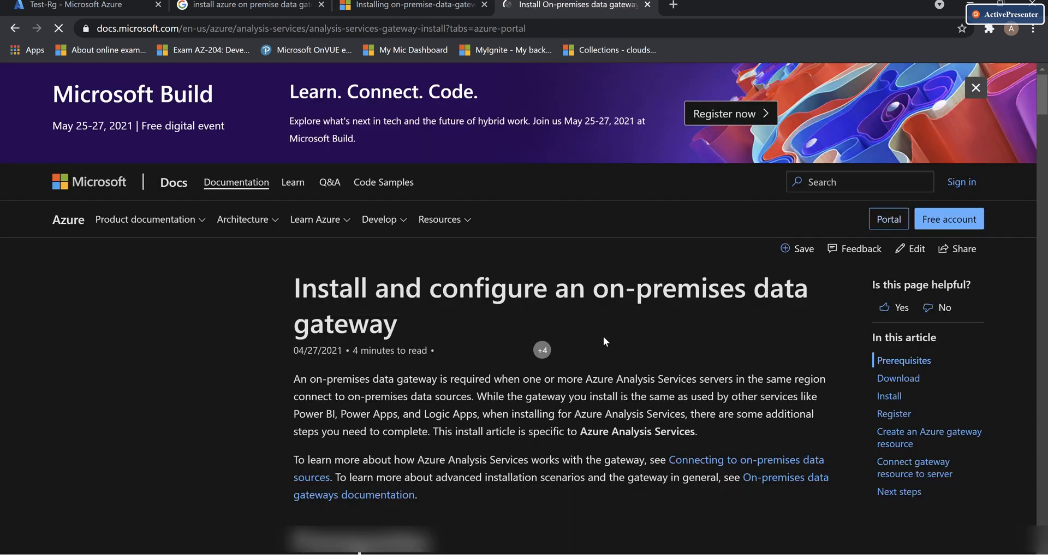
{"action": "scroll", "coordinate": [617, 365], "scroll_direction": "down", "scroll_amount": 8}
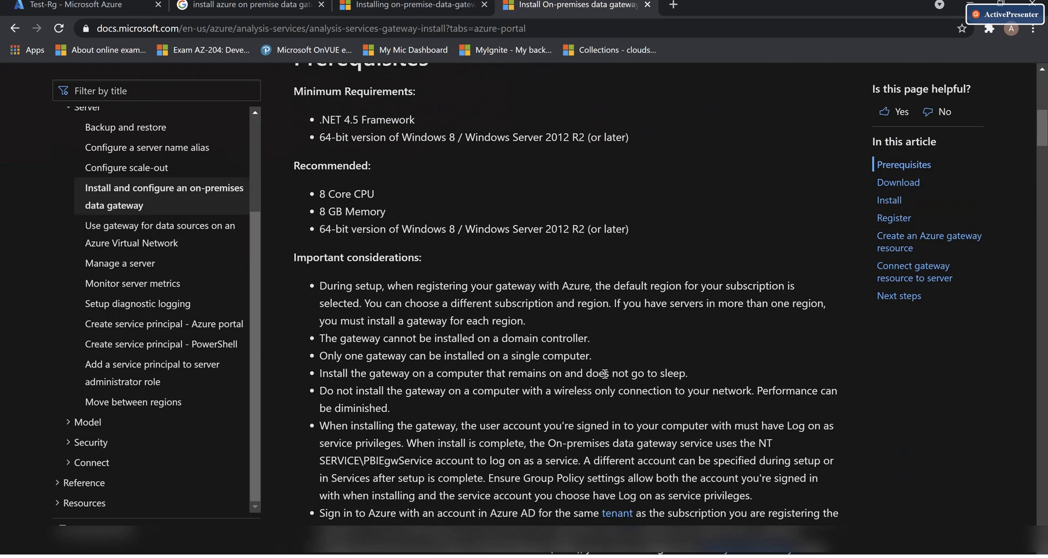
{"action": "scroll", "coordinate": [603, 374], "scroll_direction": "down", "scroll_amount": 20}
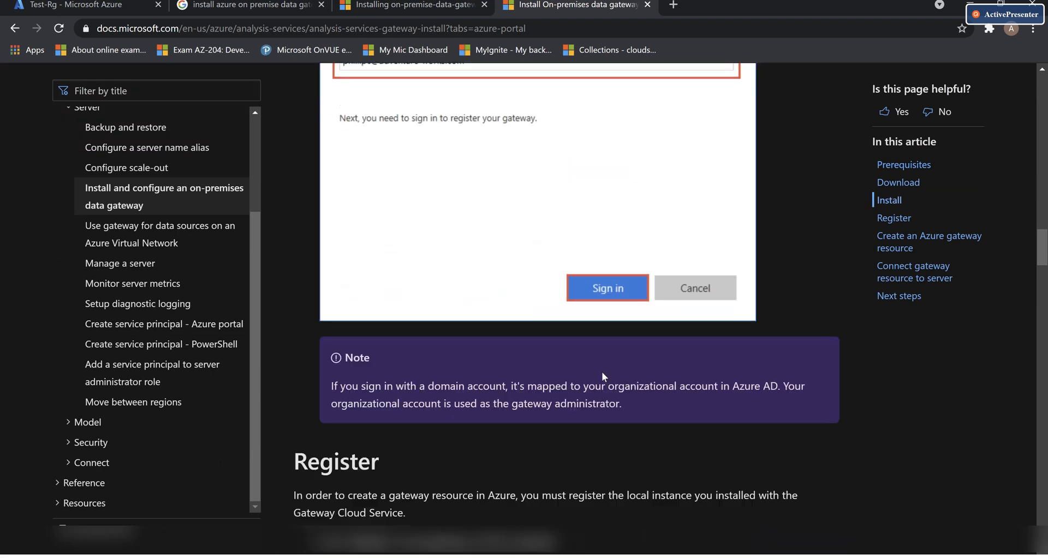
{"action": "scroll", "coordinate": [602, 376], "scroll_direction": "down", "scroll_amount": 15}
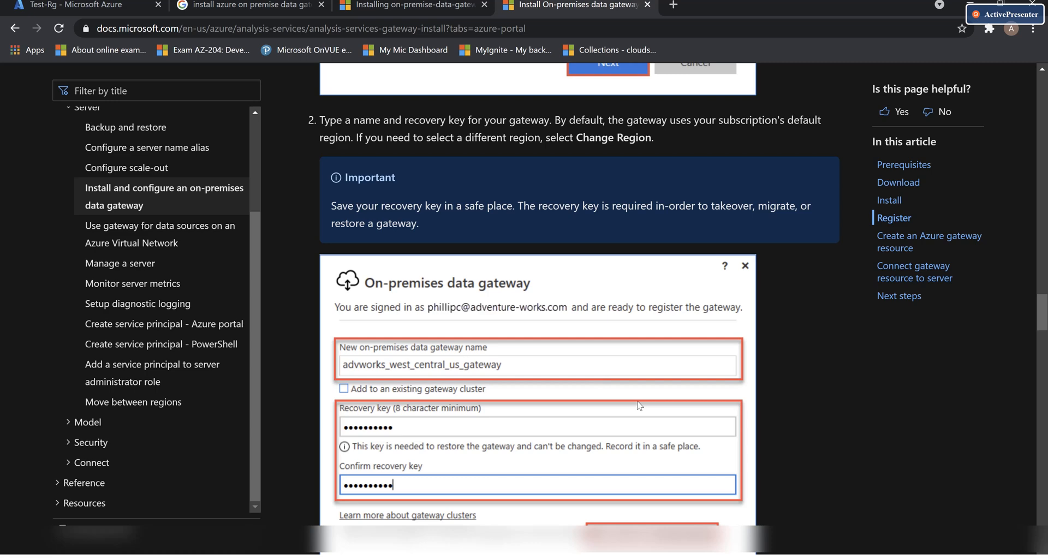
{"action": "scroll", "coordinate": [505, 415], "scroll_direction": "up", "scroll_amount": 10}
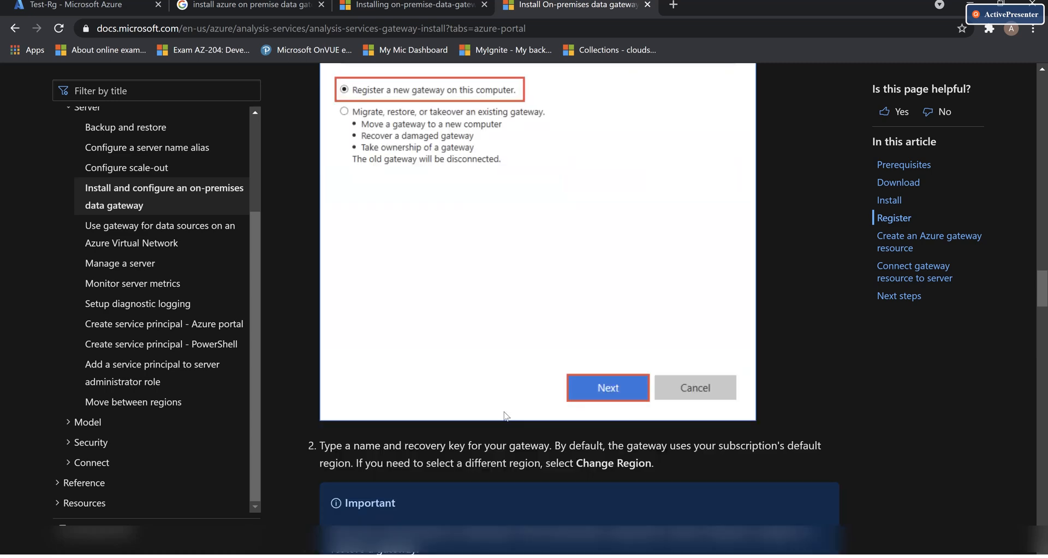
{"action": "scroll", "coordinate": [505, 415], "scroll_direction": "up", "scroll_amount": 6}
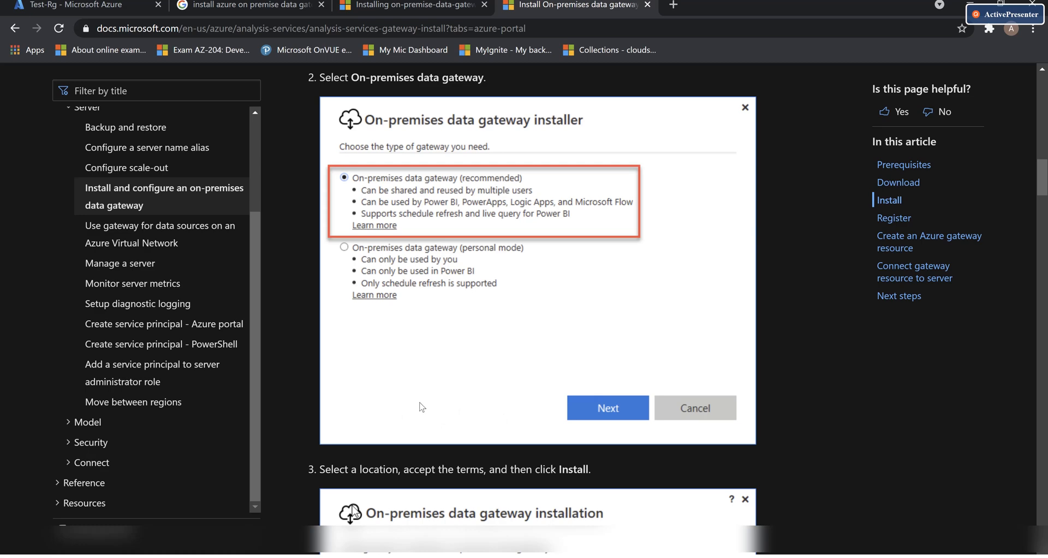
{"action": "scroll", "coordinate": [428, 405], "scroll_direction": "up", "scroll_amount": 15}
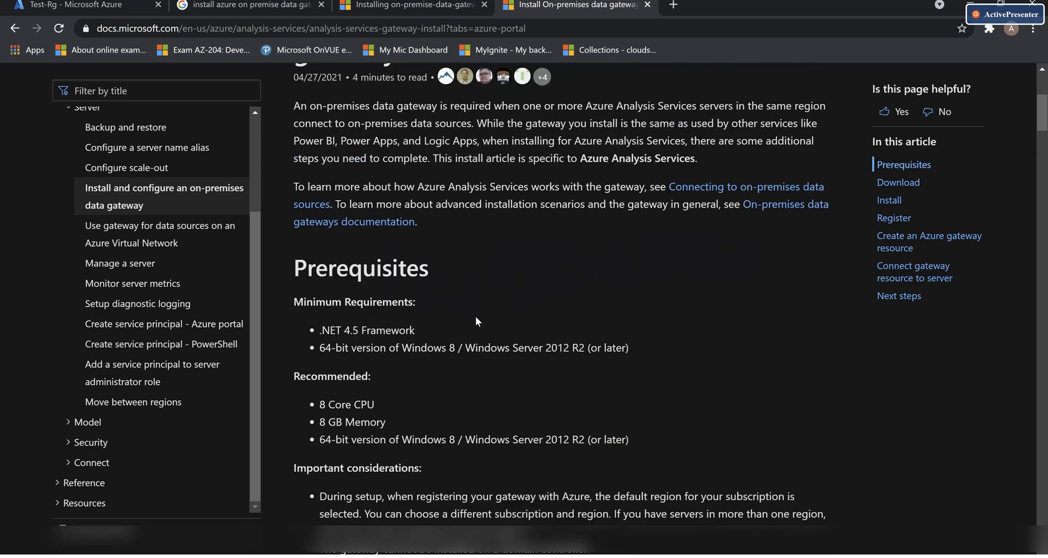
{"action": "scroll", "coordinate": [513, 331], "scroll_direction": "up", "scroll_amount": 4}
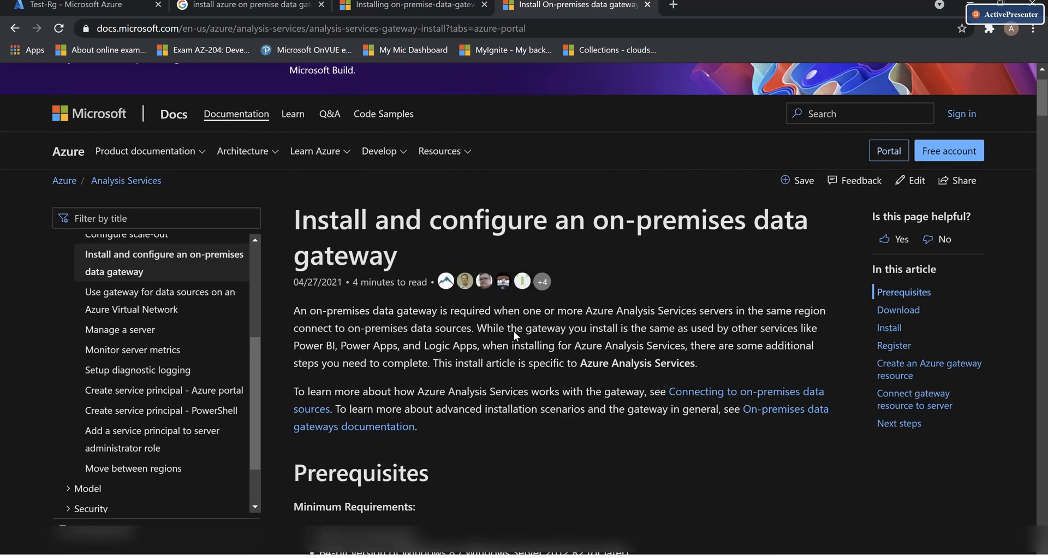
{"action": "scroll", "coordinate": [513, 331], "scroll_direction": "down", "scroll_amount": 6}
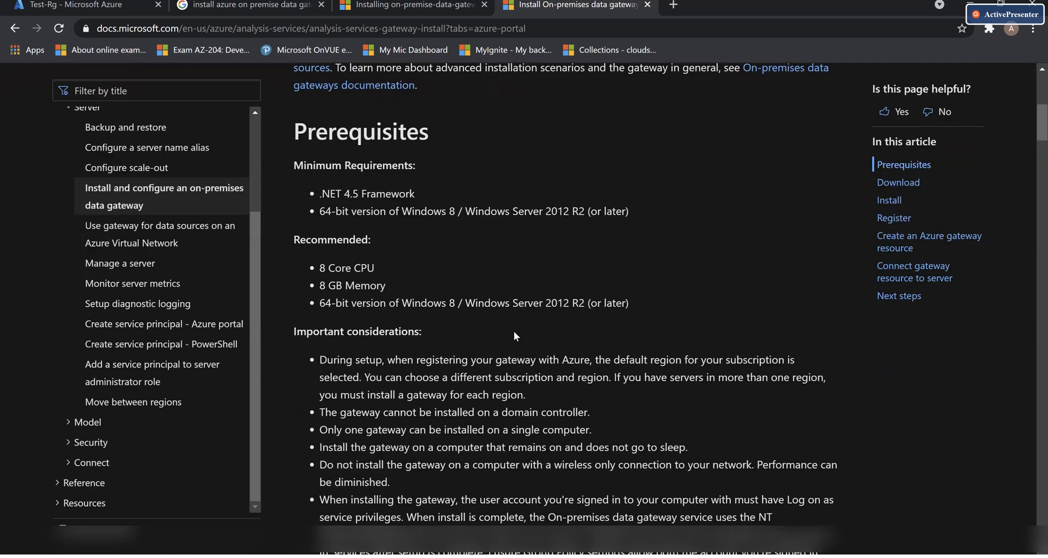
{"action": "scroll", "coordinate": [515, 335], "scroll_direction": "up", "scroll_amount": 1}
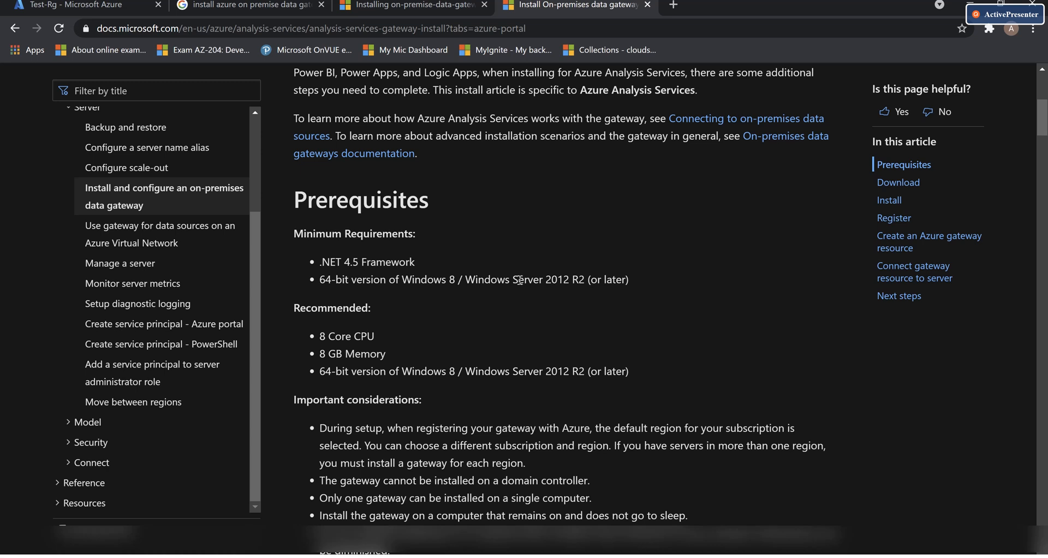
Open the on-premises data gateways documentation and scroll the 'What is an on-premises data gateway?' article
{"action": "left_click", "coordinate": [784, 140]}
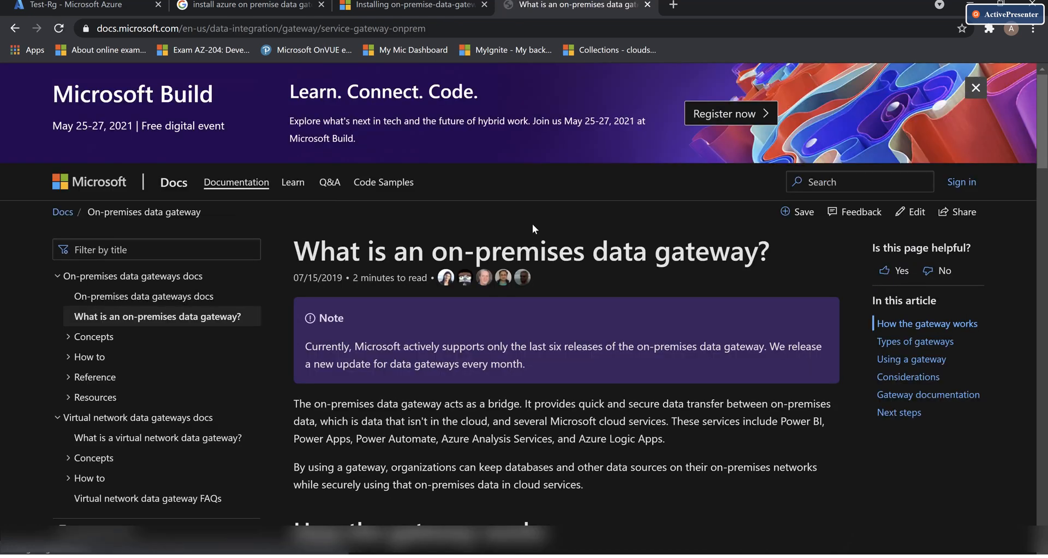
{"action": "scroll", "coordinate": [558, 368], "scroll_direction": "down", "scroll_amount": 12}
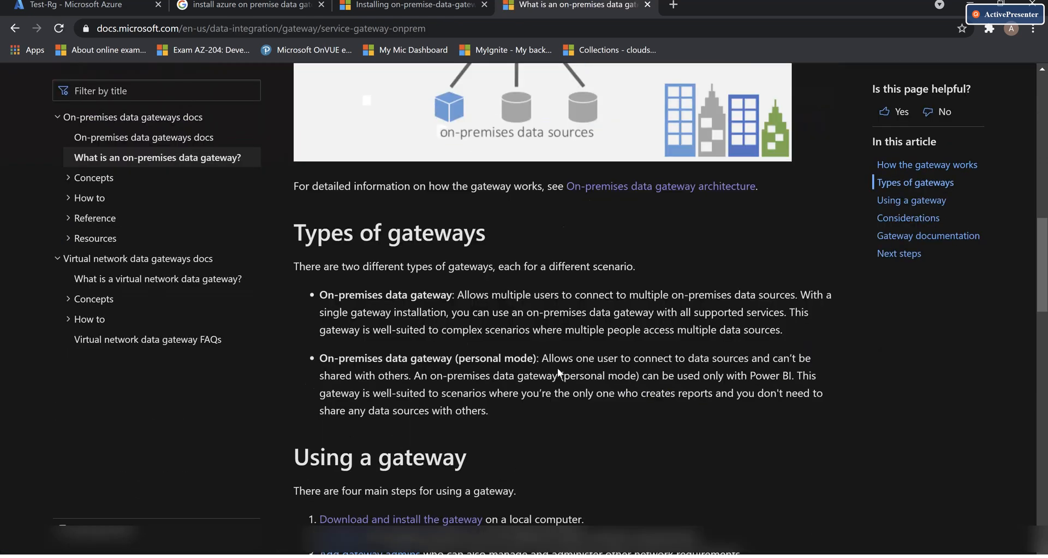
{"action": "scroll", "coordinate": [557, 368], "scroll_direction": "down", "scroll_amount": 5}
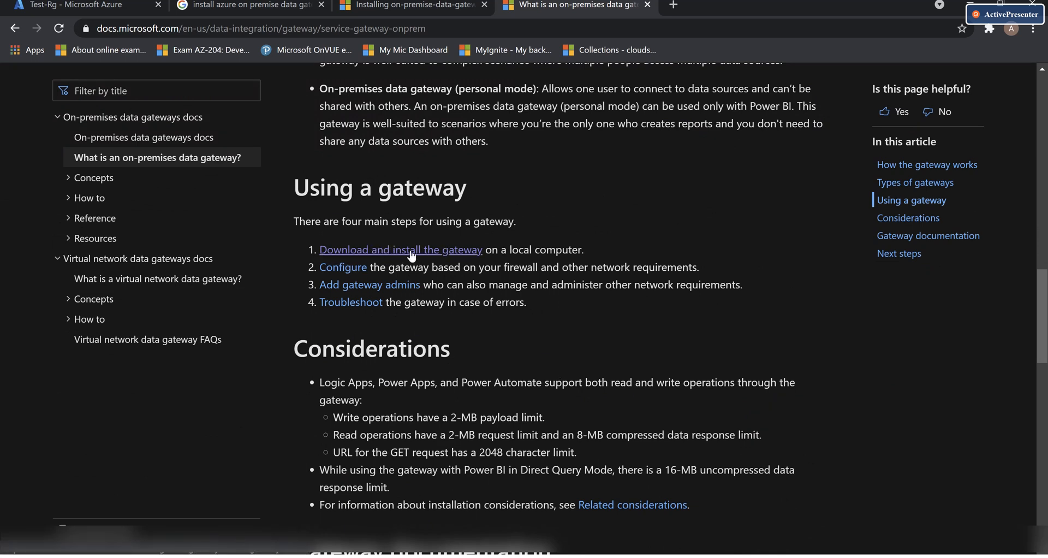
Minimize Chrome and the gateway diagram in Photos to reach GatewayInstall.exe on the desktop
{"action": "left_click", "coordinate": [971, 4]}
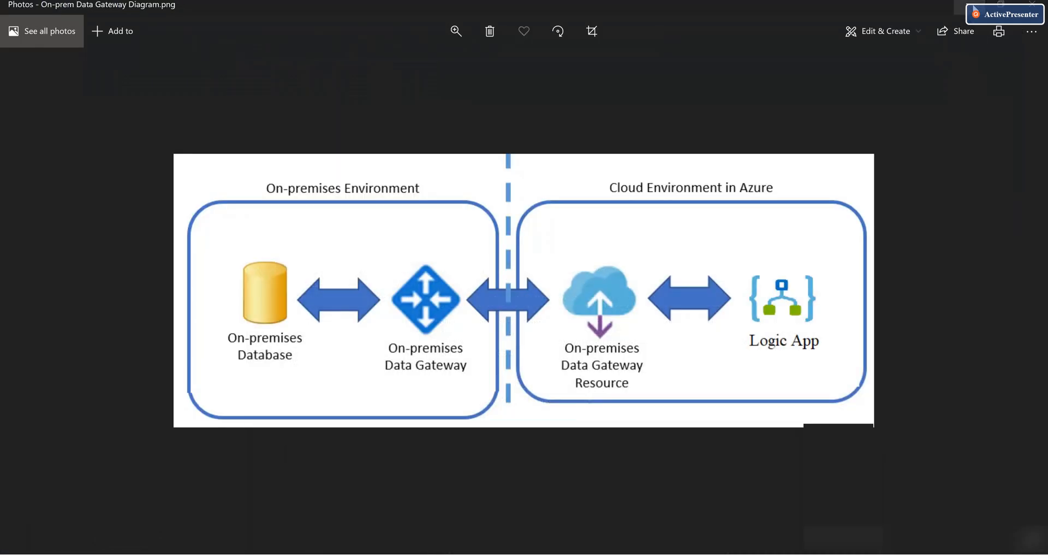
{"action": "left_click", "coordinate": [974, 7]}
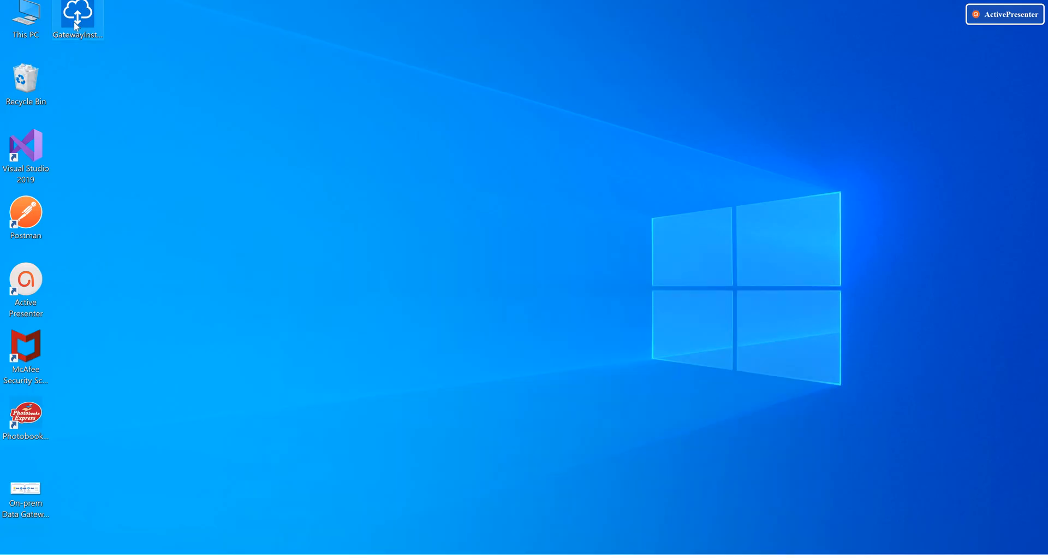
{"action": "mouse_move", "coordinate": [75, 22]}
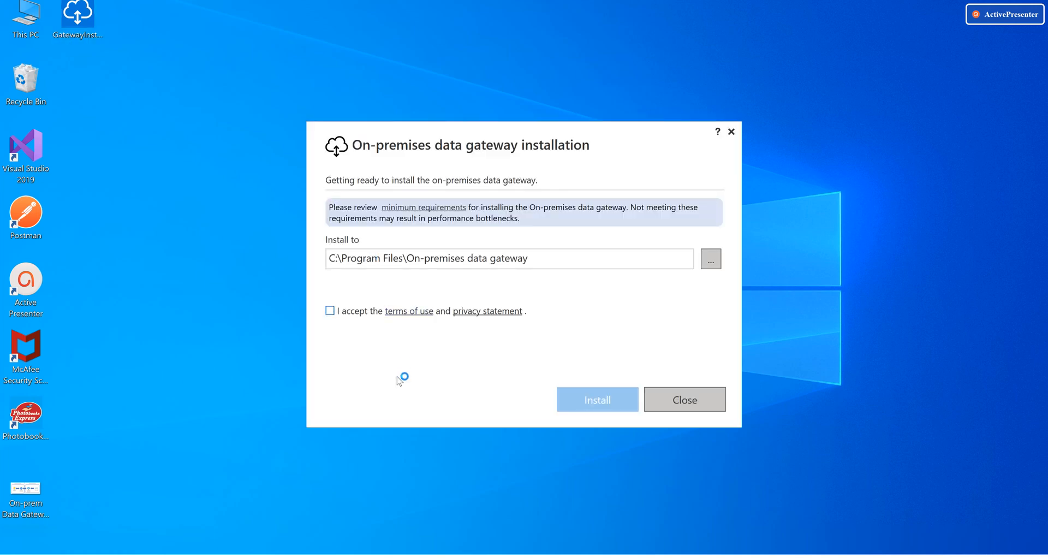
Accept the gateway terms of use and privacy statement, then start the installation
{"action": "left_click", "coordinate": [330, 310]}
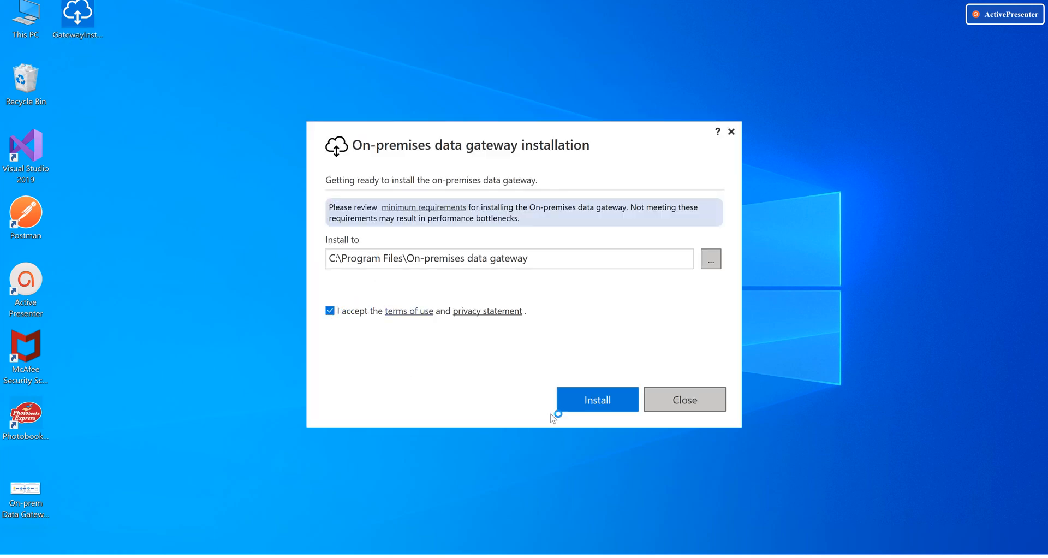
{"action": "left_click", "coordinate": [582, 399]}
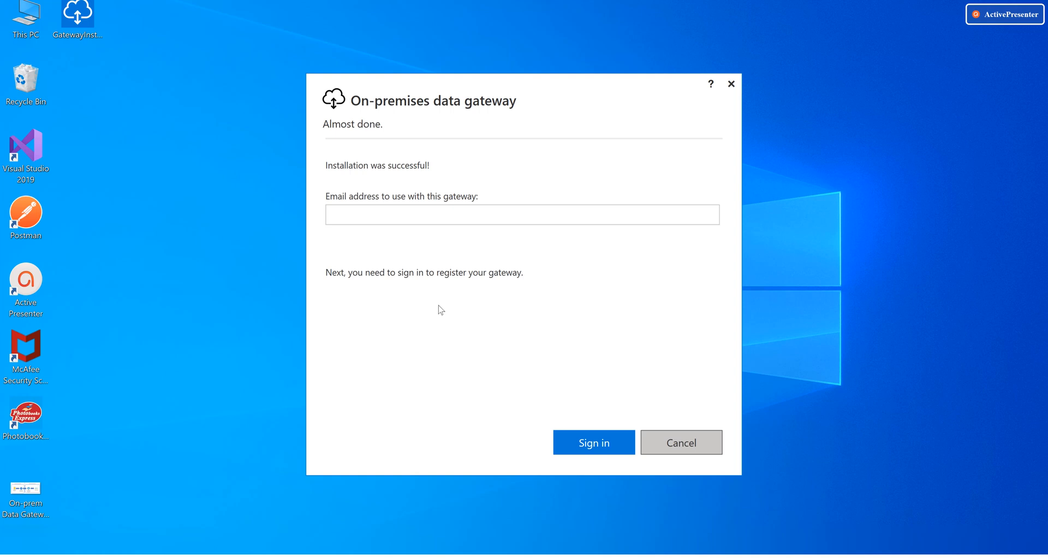
Enter the Azure account e-mail in the gateway installer and start signing in
{"action": "left_click", "coordinate": [374, 219]}
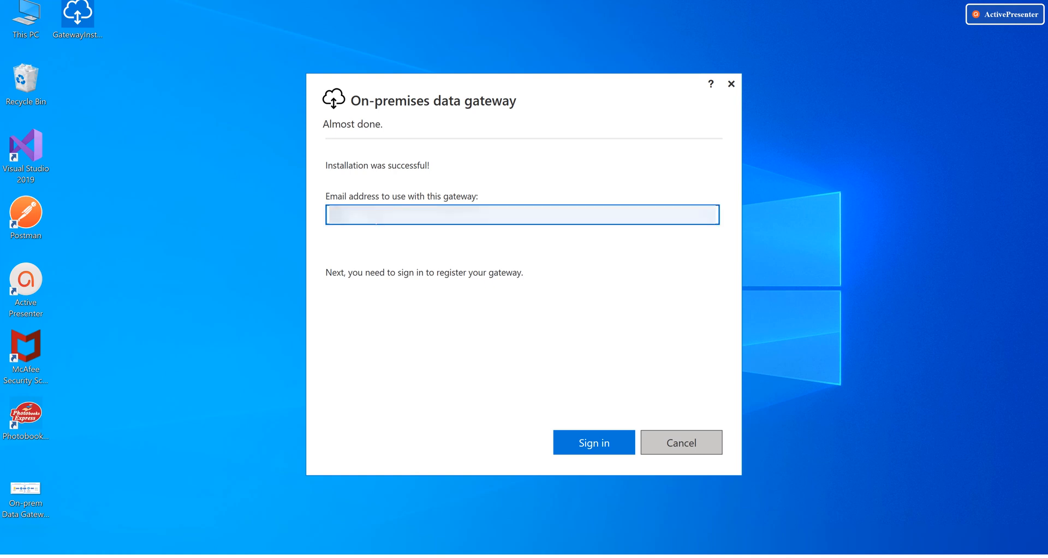
{"action": "type", "text": "..."}
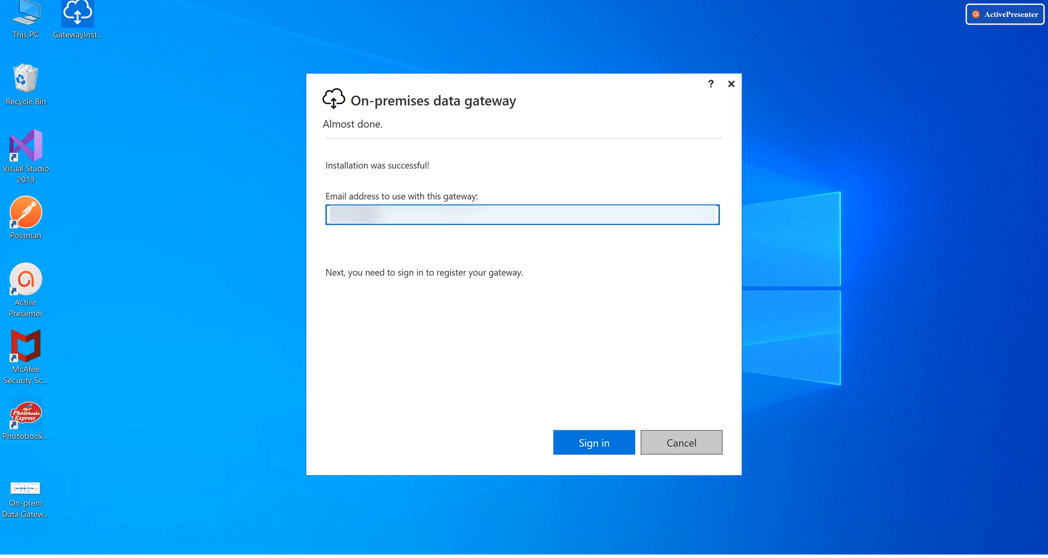
{"action": "type", "text": "......m"}
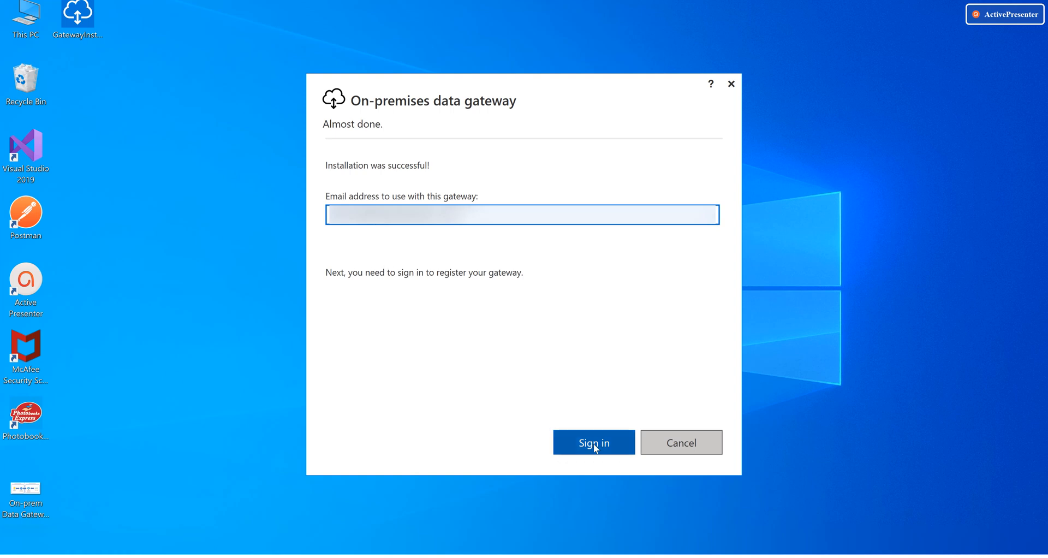
{"action": "left_click", "coordinate": [594, 444]}
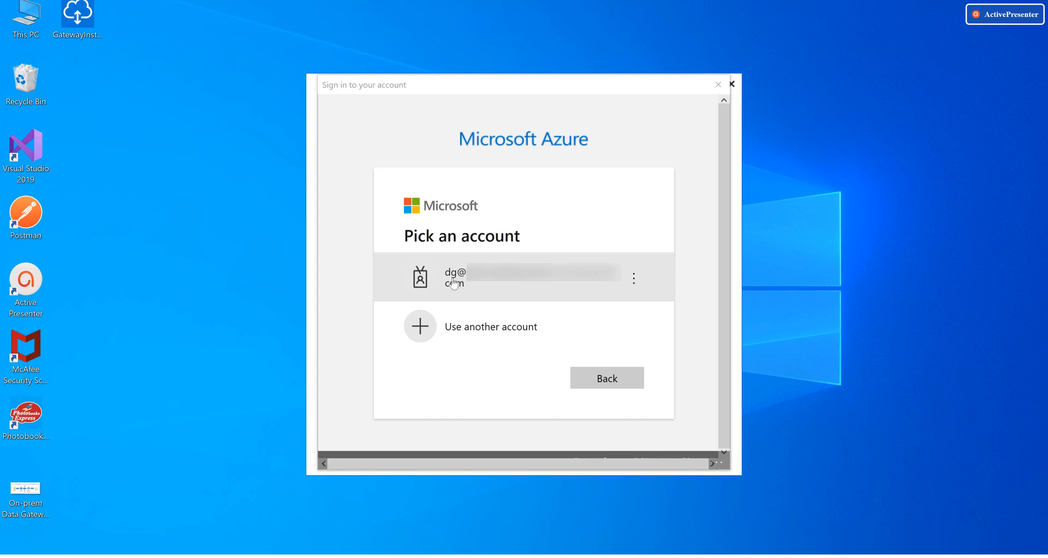
Choose the existing Azure account and sign in by pasting its password
{"action": "left_click", "coordinate": [579, 278]}
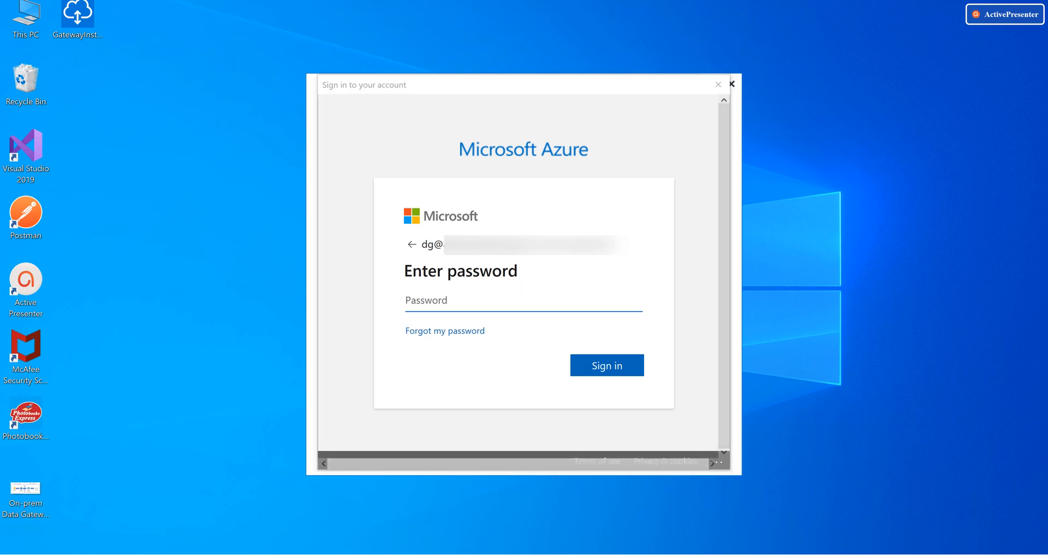
{"action": "left_click", "coordinate": [429, 304]}
{"action": "key", "text": "ctrl+v"}
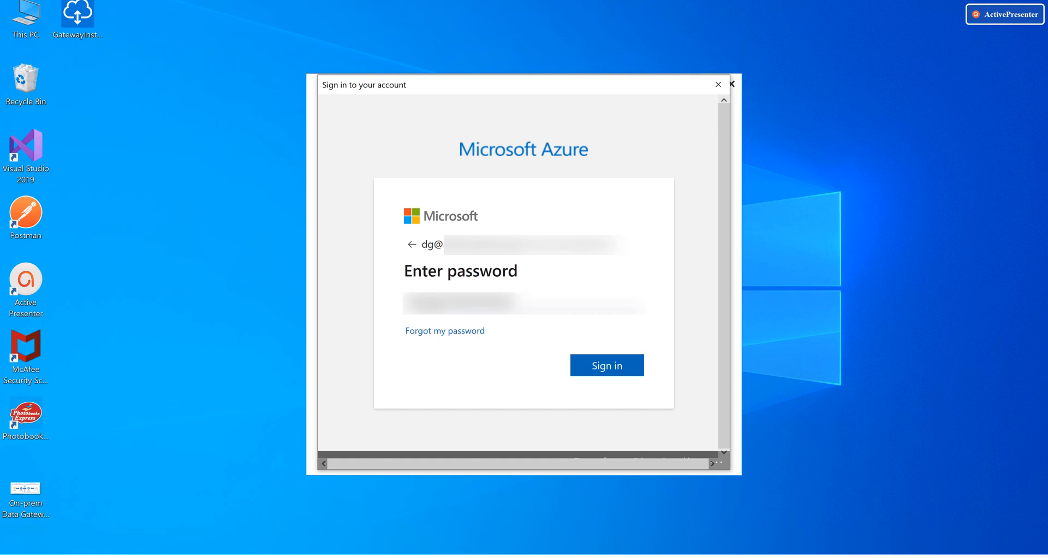
{"action": "left_click", "coordinate": [607, 363]}
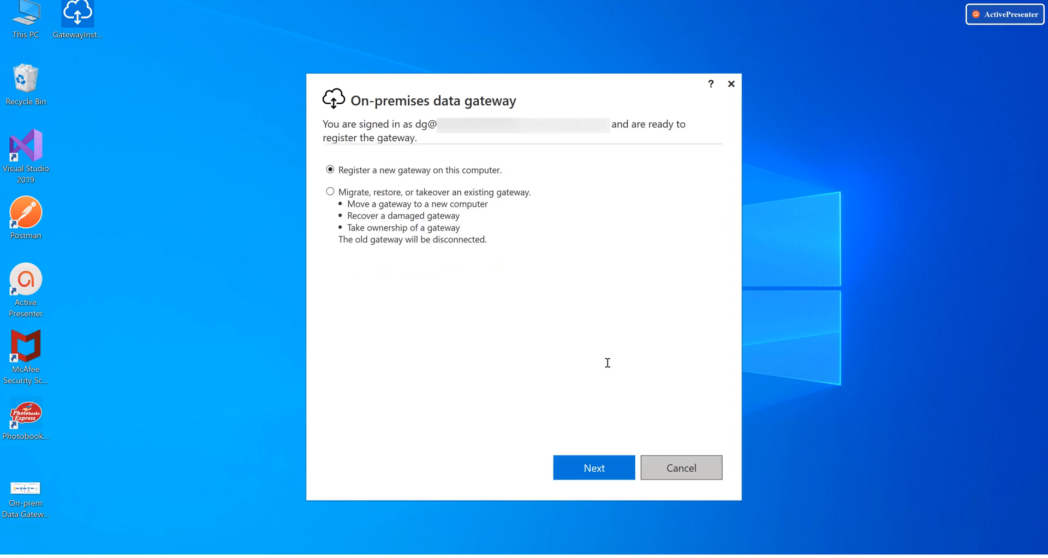
Register a new gateway named DemoDataGateway, pasting the recovery key and its confirmation
{"action": "left_click", "coordinate": [590, 465]}
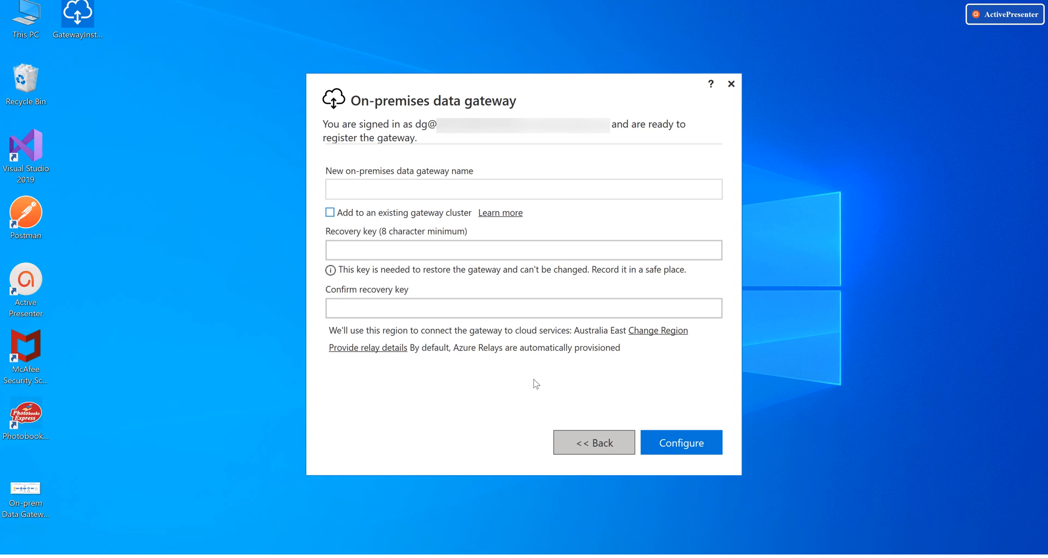
{"action": "left_click", "coordinate": [357, 196]}
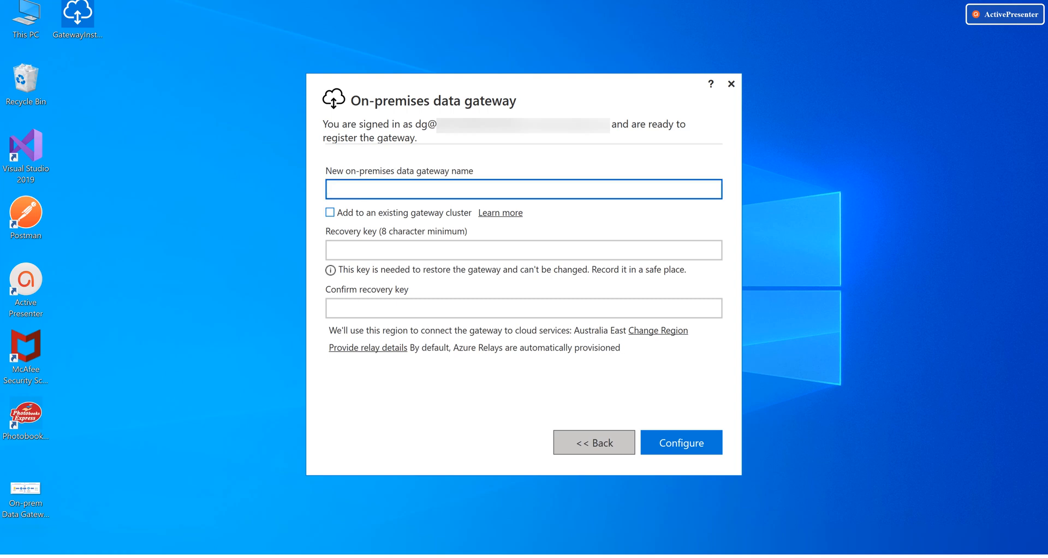
{"action": "type", "text": "DemoDataGateway"}
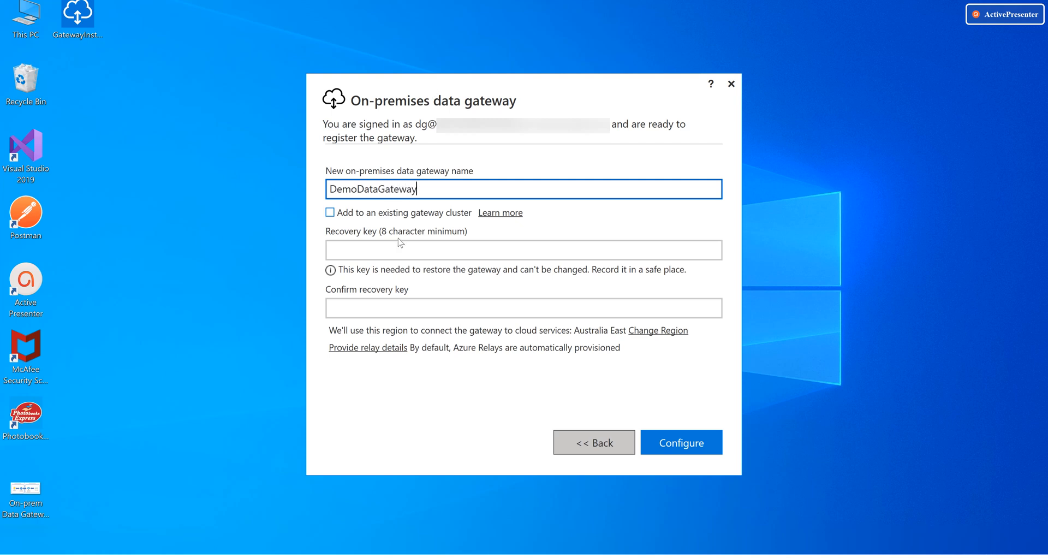
{"action": "left_click", "coordinate": [357, 252]}
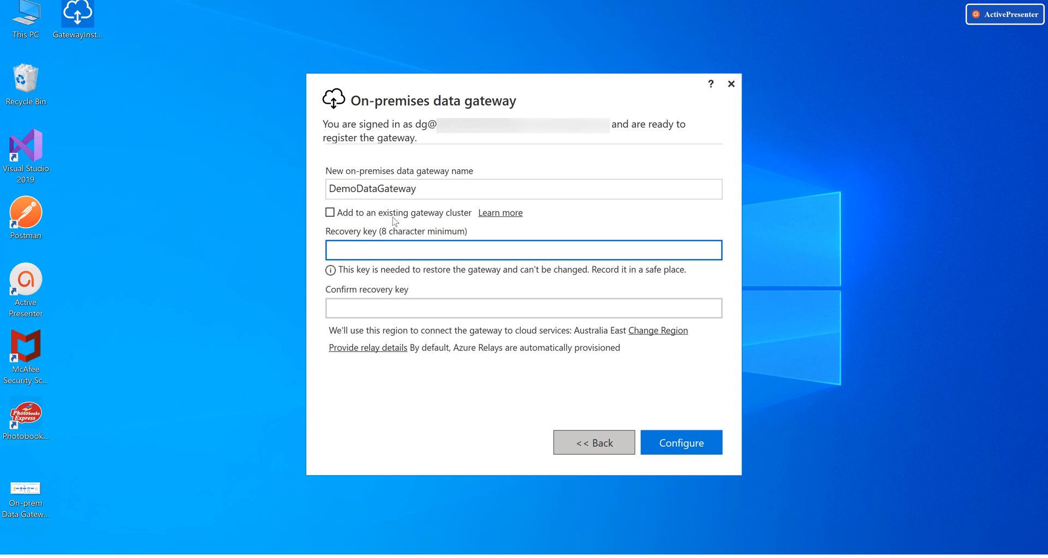
{"action": "key", "text": "ctrl+v"}
{"action": "left_click", "coordinate": [376, 307]}
{"action": "key", "text": "ctrl+v"}
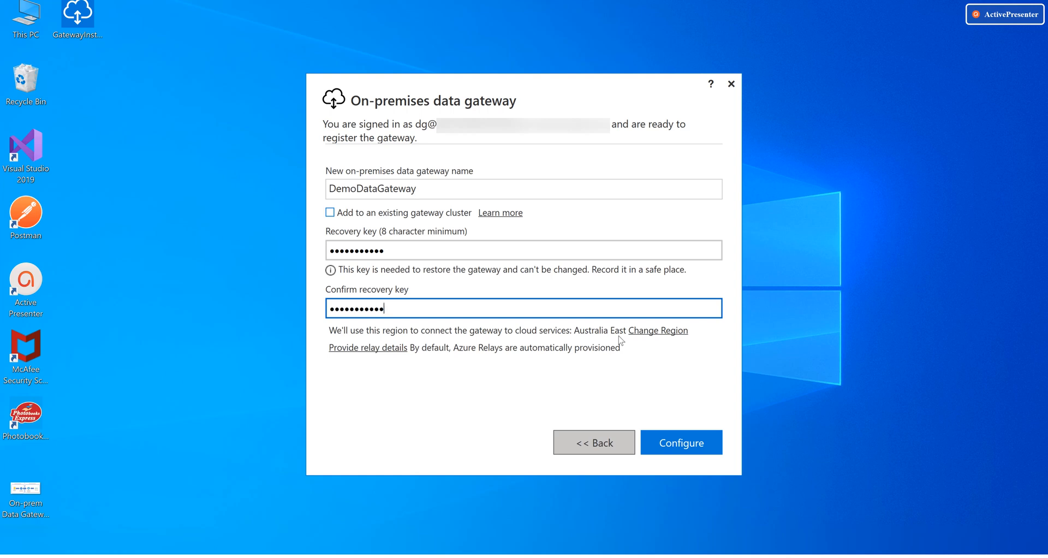
{"action": "left_click", "coordinate": [664, 333]}
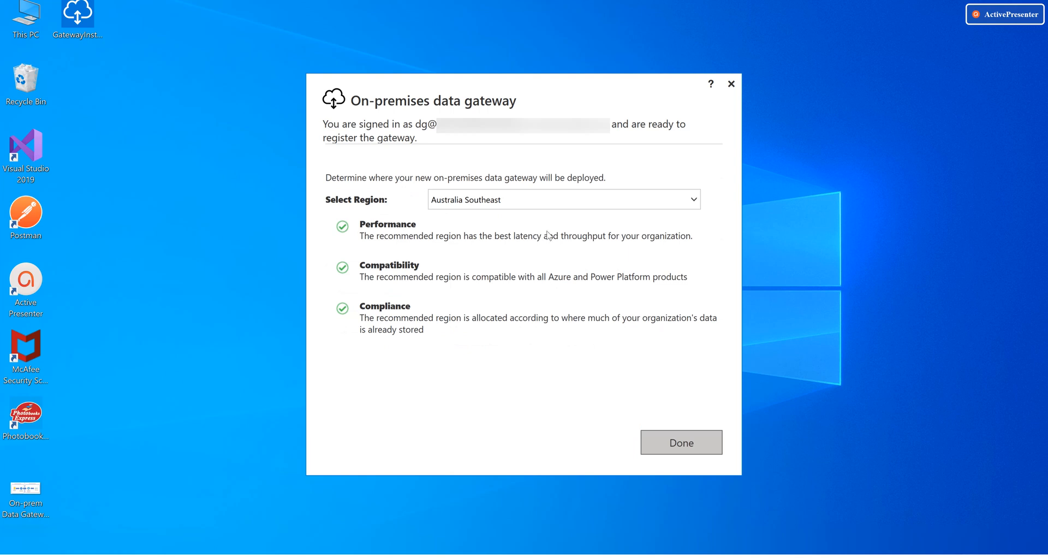
{"action": "left_click", "coordinate": [697, 445]}
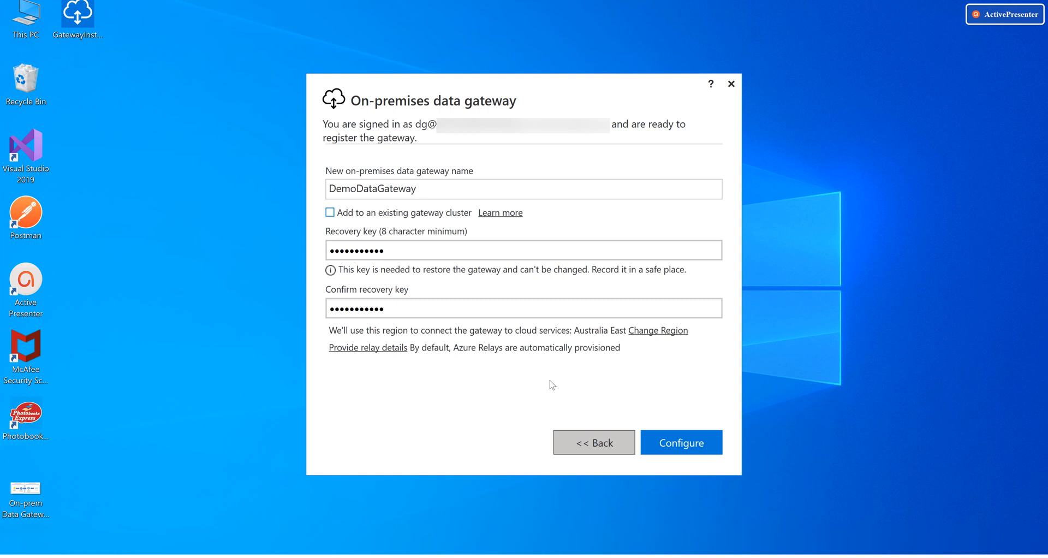
{"action": "left_click", "coordinate": [679, 447]}
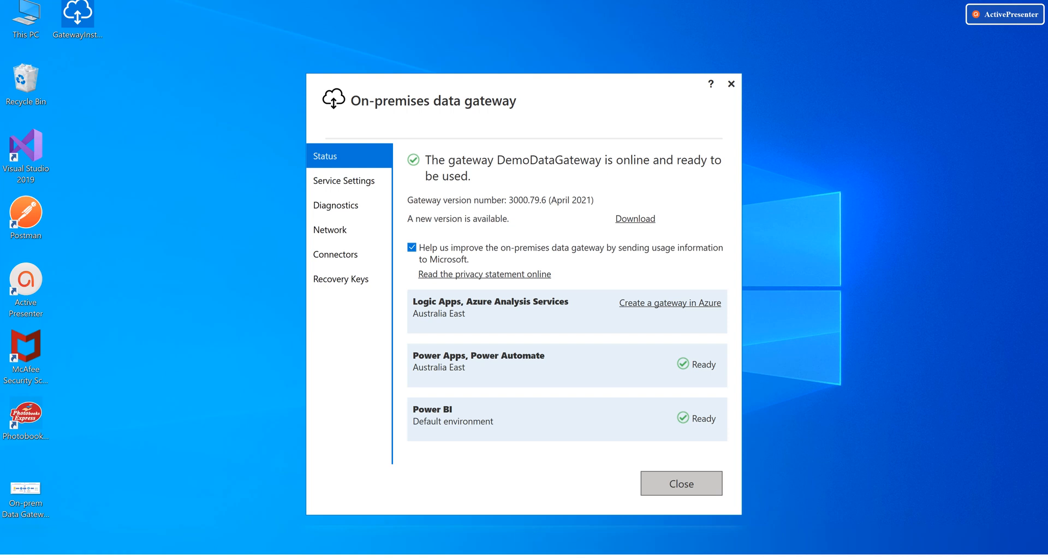
Bring the Azure portal window showing the Test-Rg resource group to the front
{"action": "mouse_move", "coordinate": [525, 554]}
{"action": "left_click", "coordinate": [572, 549]}
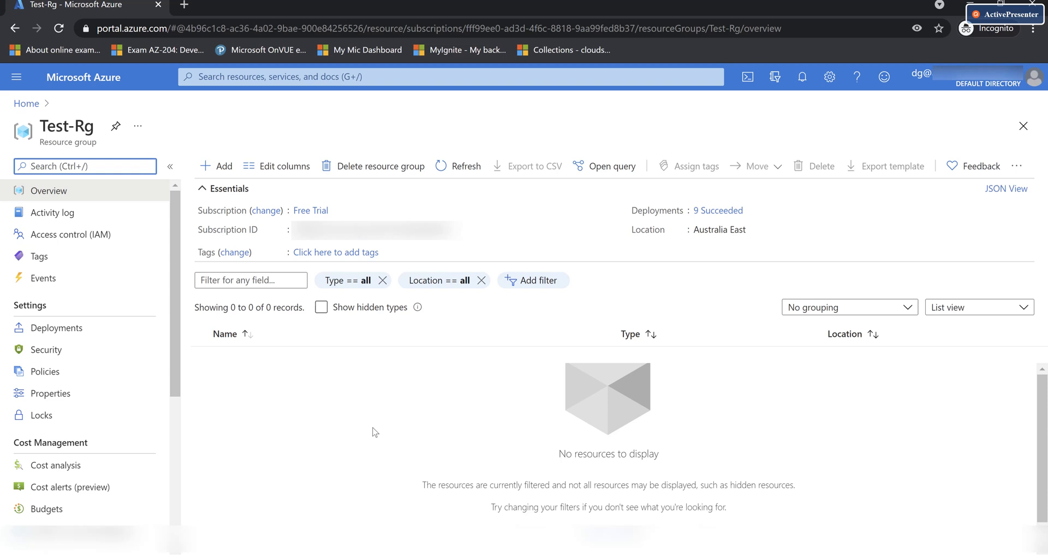
Search the Test-Rg marketplace for 'datagateway' and begin creating an On-premises data gateway
{"action": "left_click", "coordinate": [218, 174]}
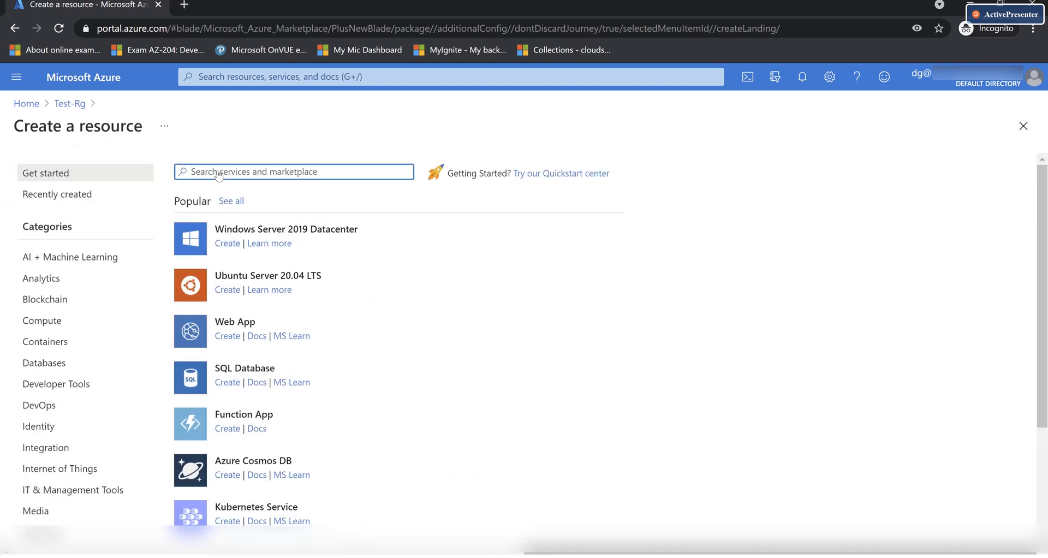
{"action": "type", "text": "data"}
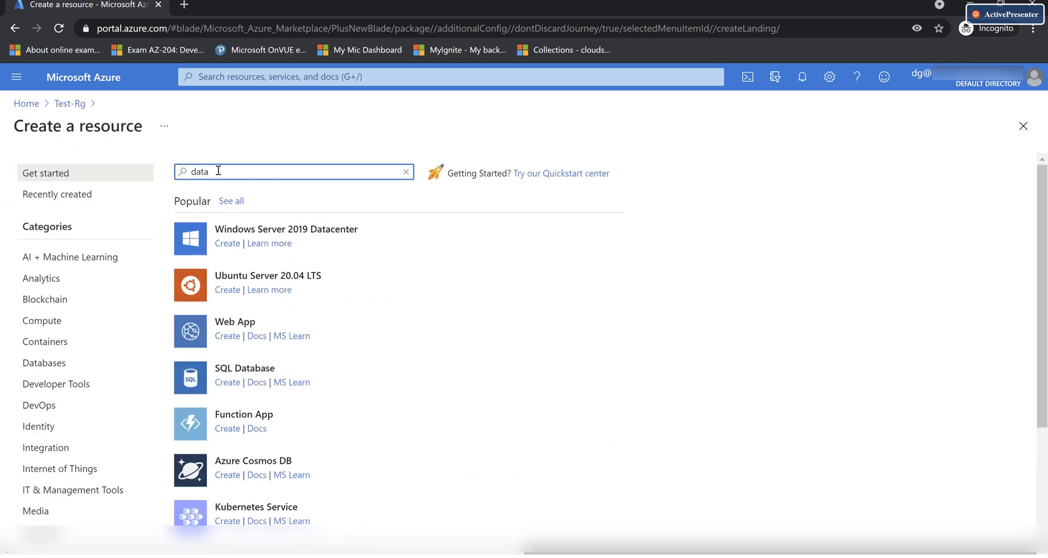
{"action": "type", "text": "g"}
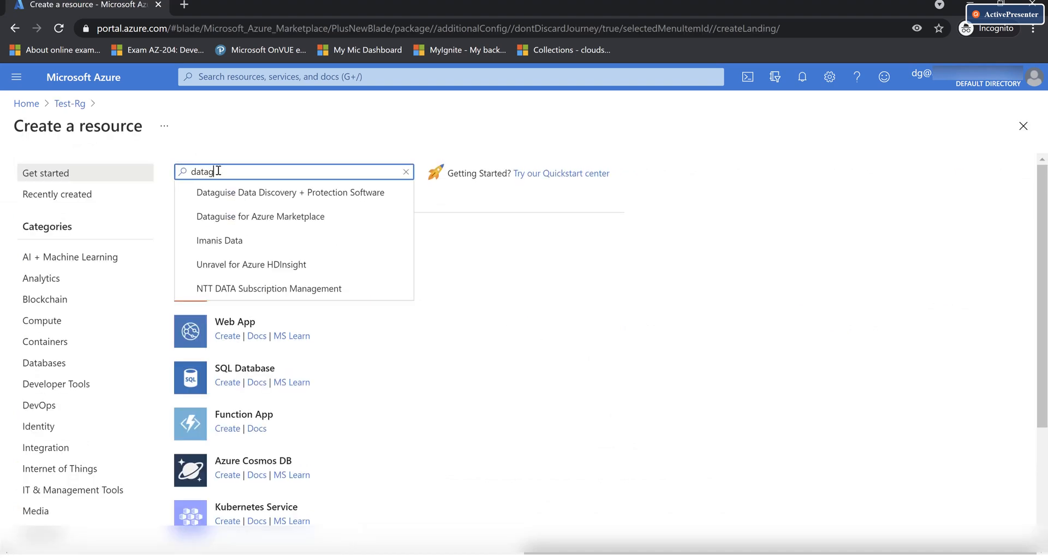
{"action": "type", "text": "ateway"}
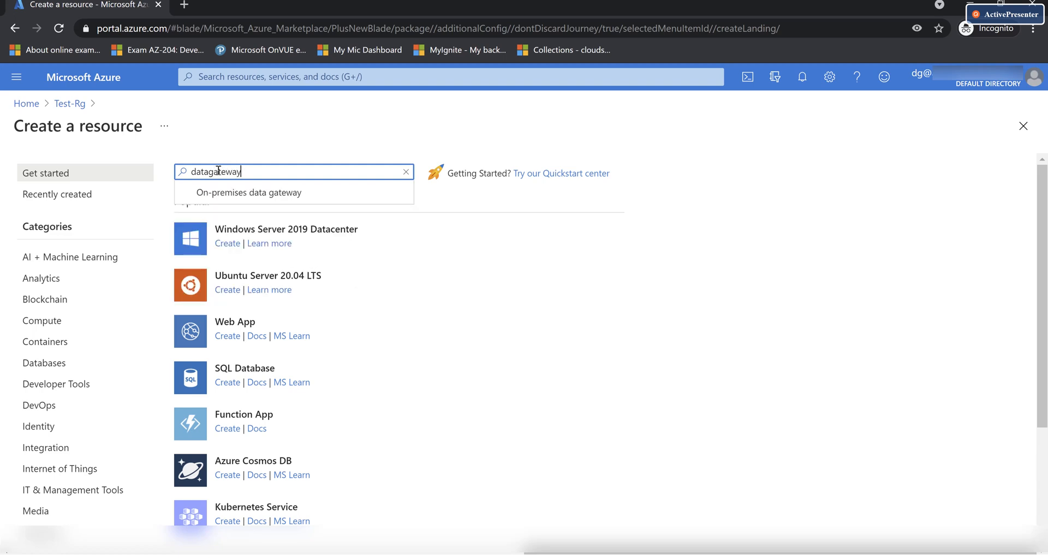
{"action": "left_click", "coordinate": [265, 195]}
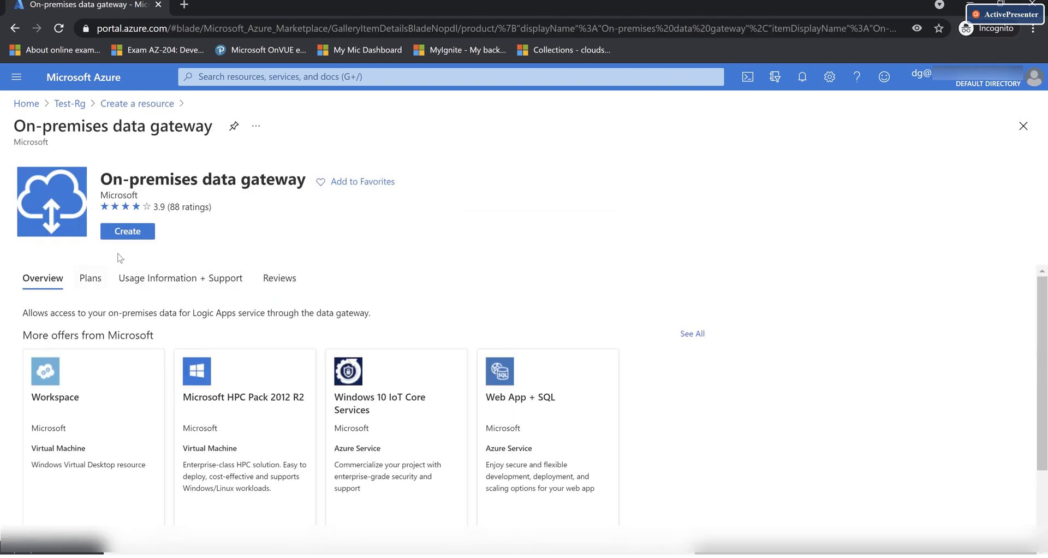
{"action": "left_click", "coordinate": [127, 233]}
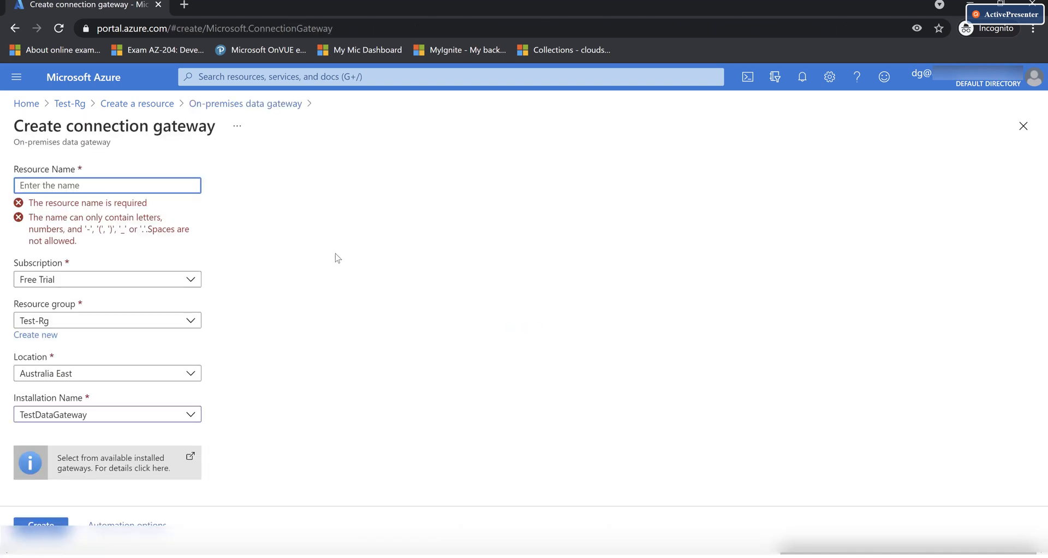
Name the resource DemoDataGateway, keep Australia East and select the DemoDataGateway installation
{"action": "type", "text": "Demo"}
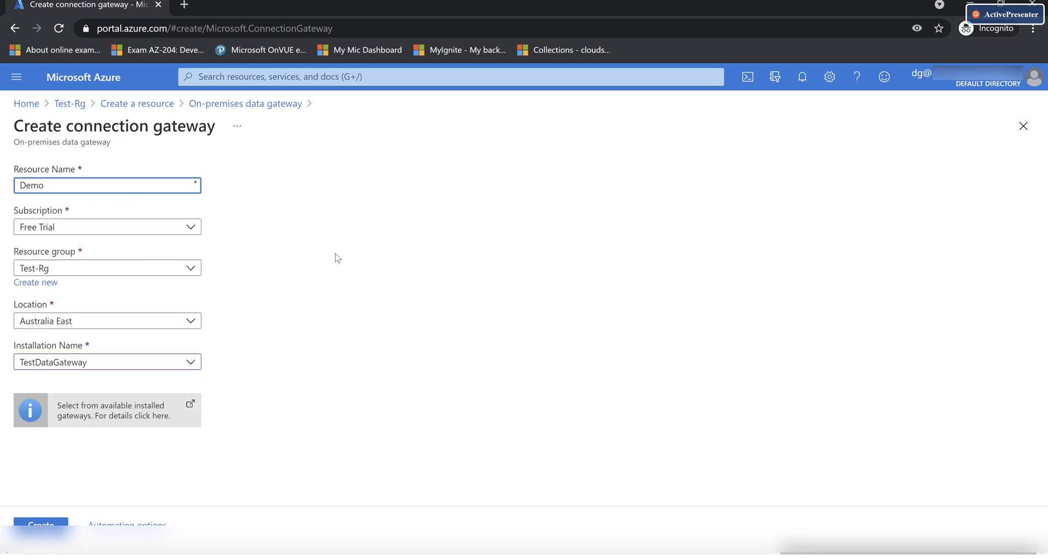
{"action": "type", "text": "DataGateway"}
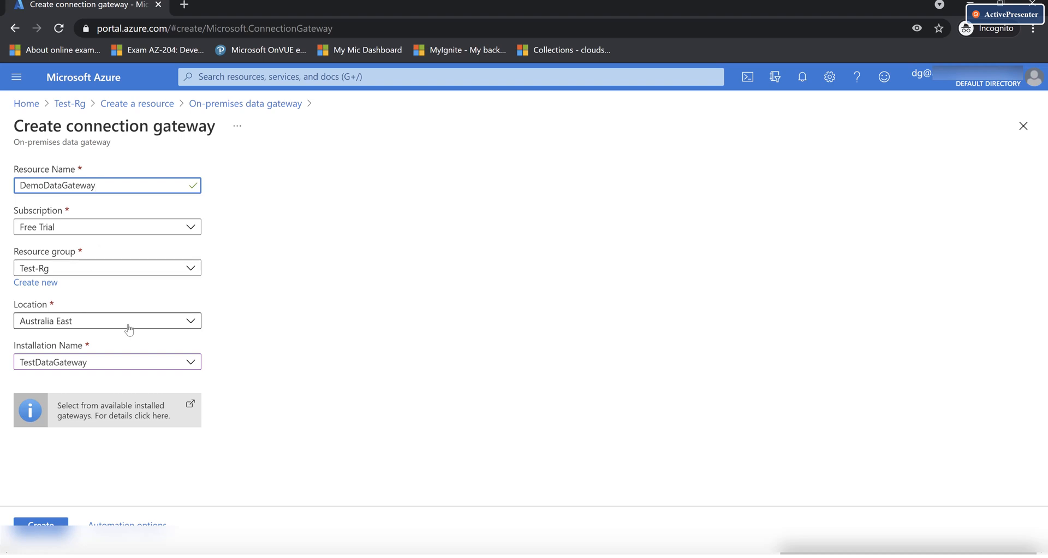
{"action": "left_click", "coordinate": [174, 322]}
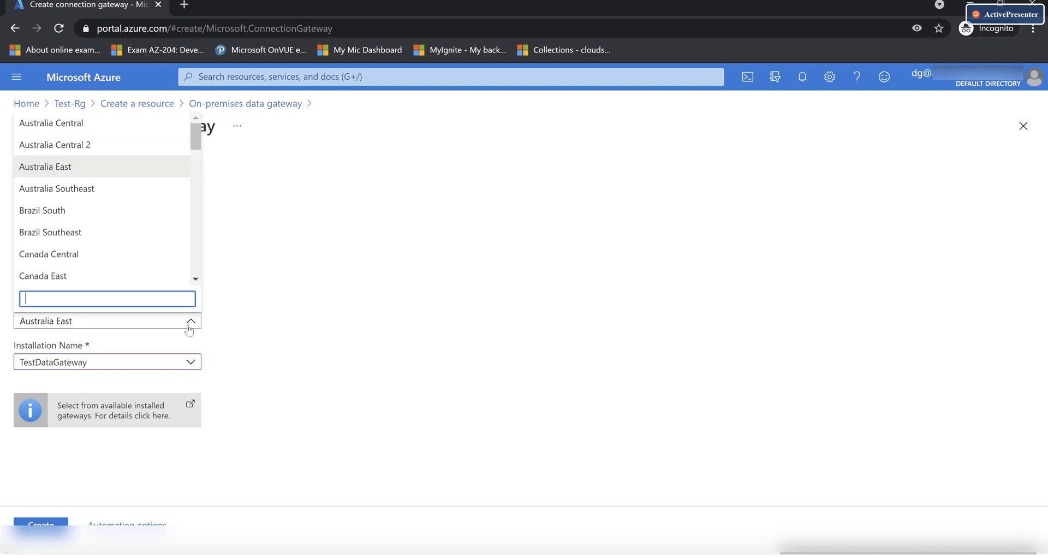
{"action": "left_click", "coordinate": [213, 328]}
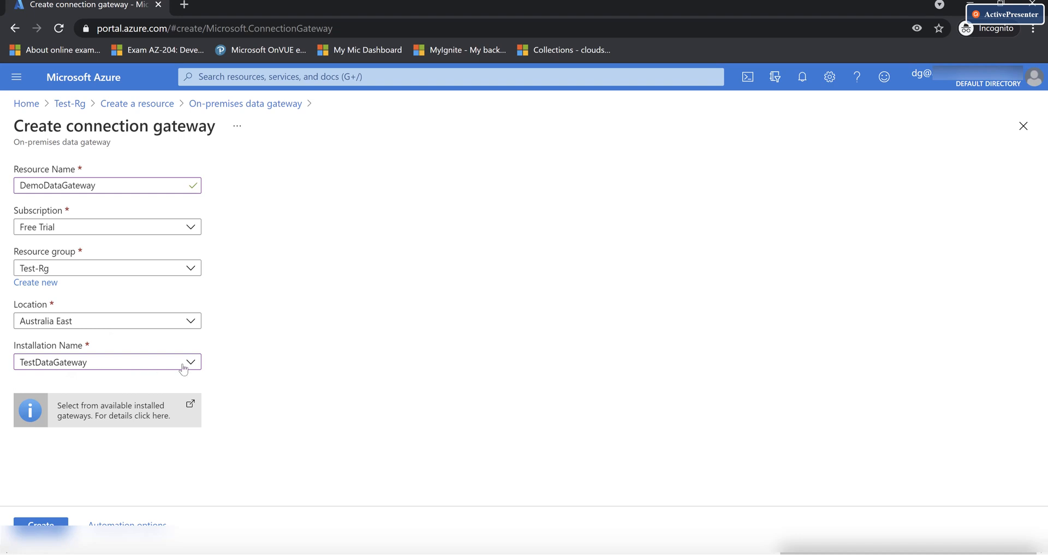
{"action": "left_click", "coordinate": [165, 363]}
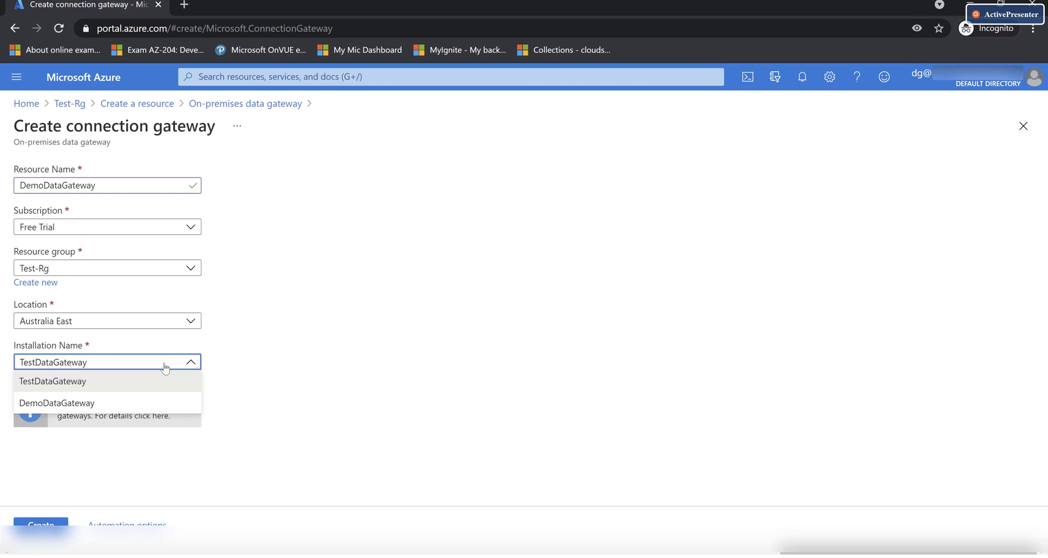
{"action": "left_click", "coordinate": [88, 404]}
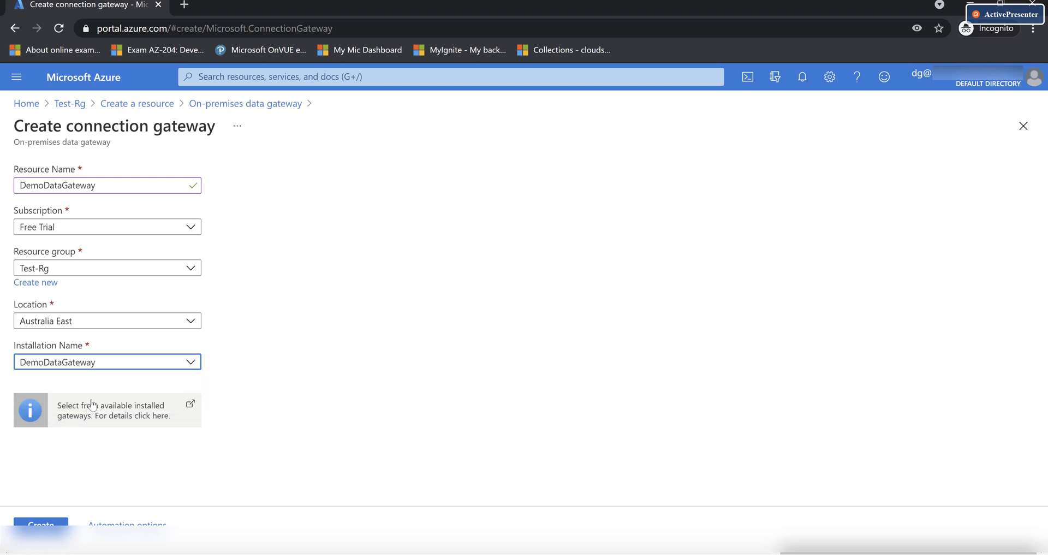
Try Australia Southeast, revert to Australia East, reselect DemoDataGateway installation and create the gateway resource
{"action": "left_click", "coordinate": [176, 322]}
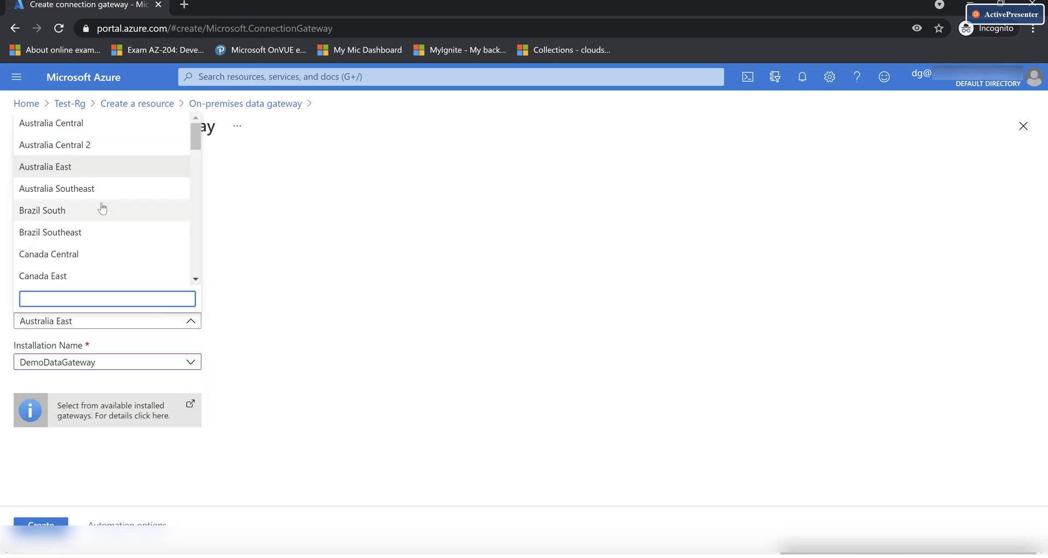
{"action": "left_click", "coordinate": [96, 189]}
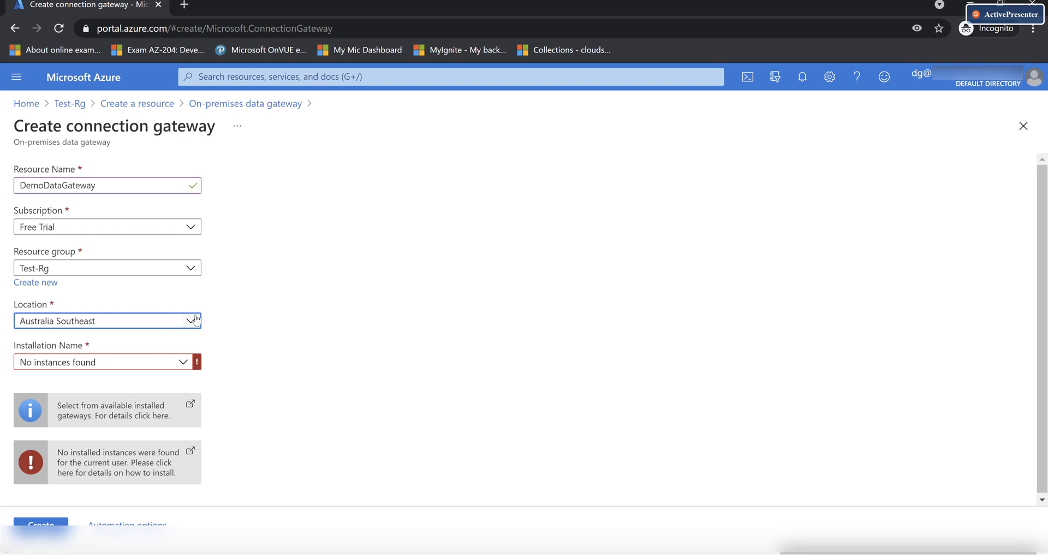
{"action": "left_click", "coordinate": [168, 323]}
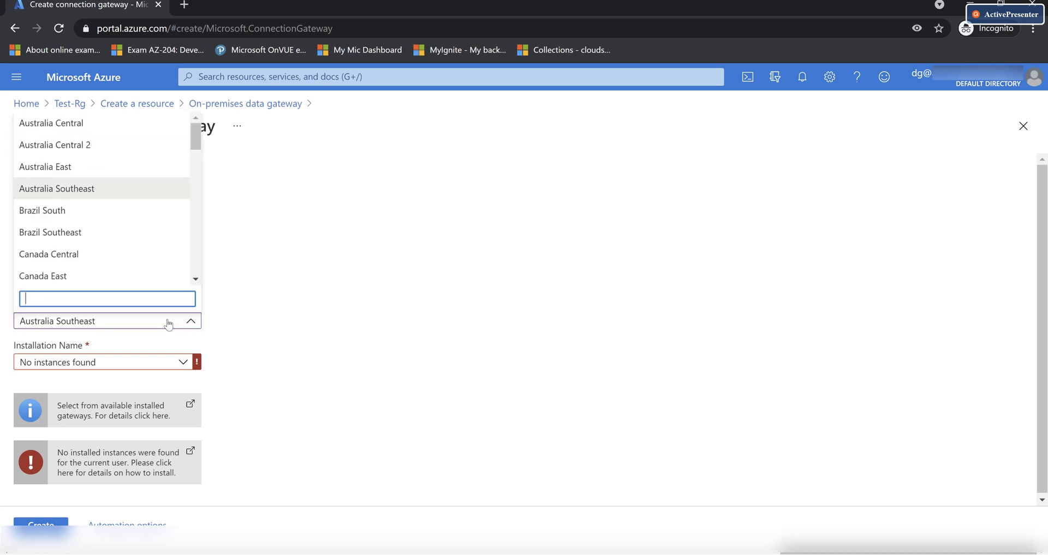
{"action": "left_click", "coordinate": [63, 168]}
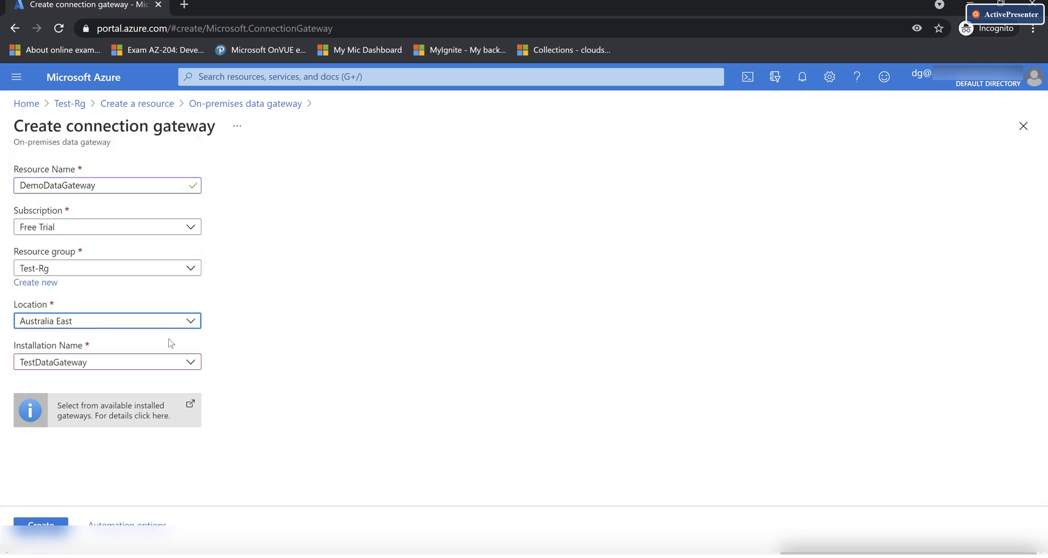
{"action": "left_click", "coordinate": [164, 365]}
{"action": "left_click", "coordinate": [80, 408]}
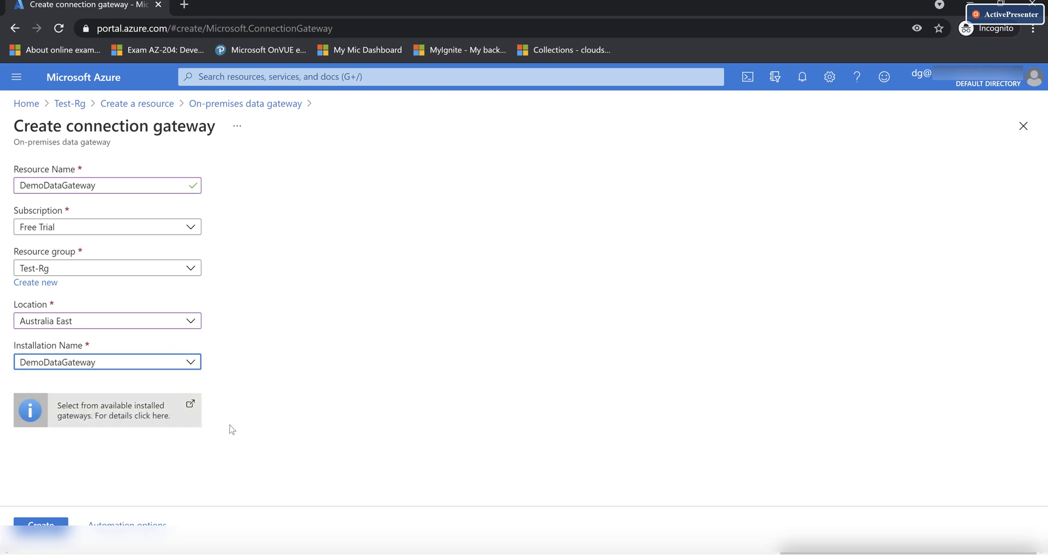
{"action": "left_click", "coordinate": [41, 524]}
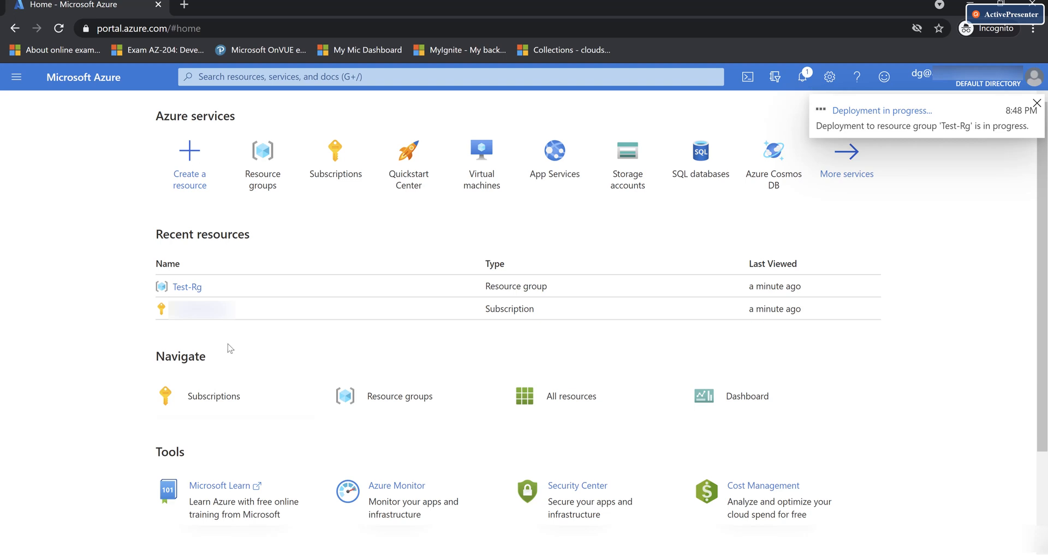
Check Test-Rg and notifications, open the deployed DemoDataGateway resource, then switch to SSMS
{"action": "left_click", "coordinate": [187, 287]}
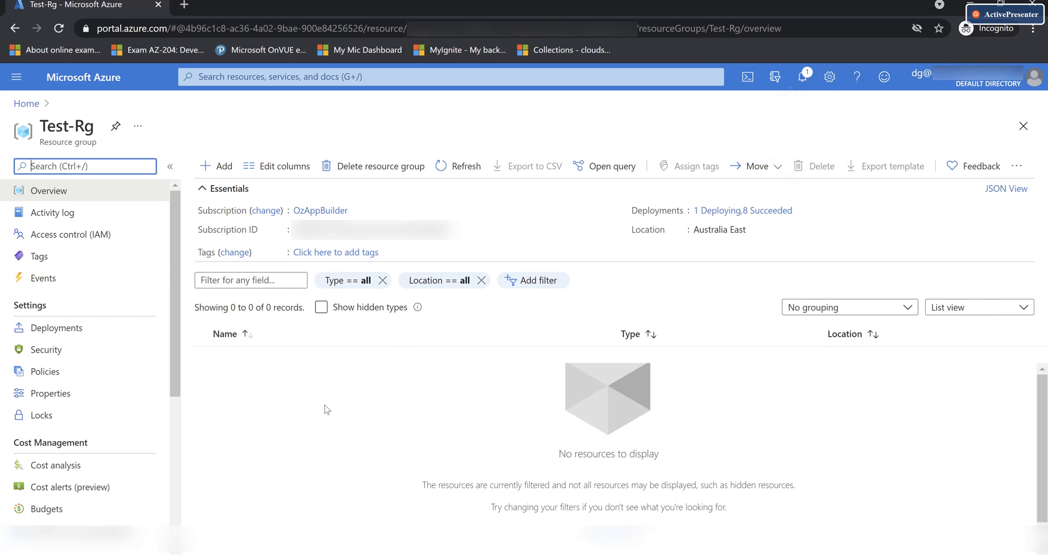
{"action": "left_click", "coordinate": [461, 169]}
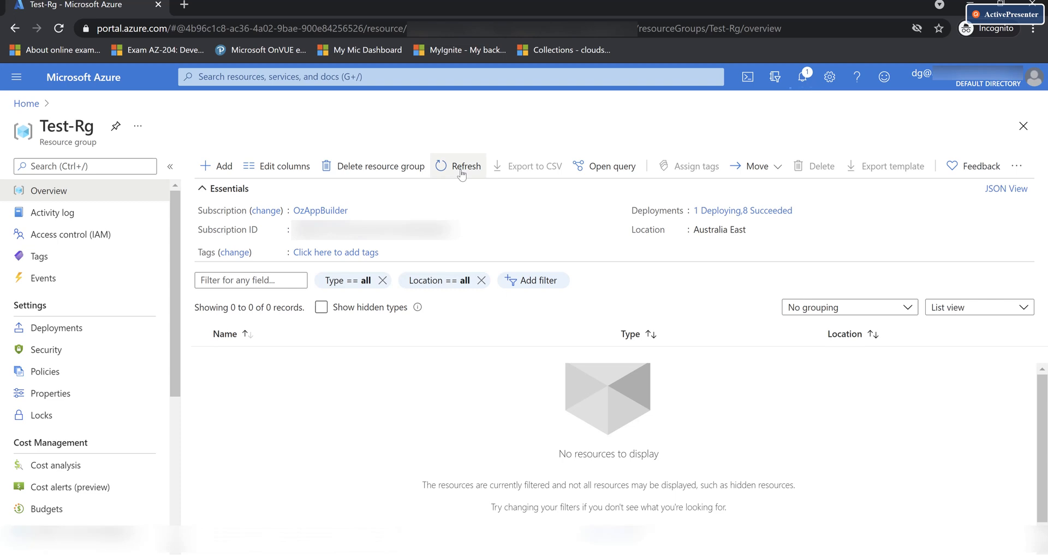
{"action": "left_click", "coordinate": [807, 86]}
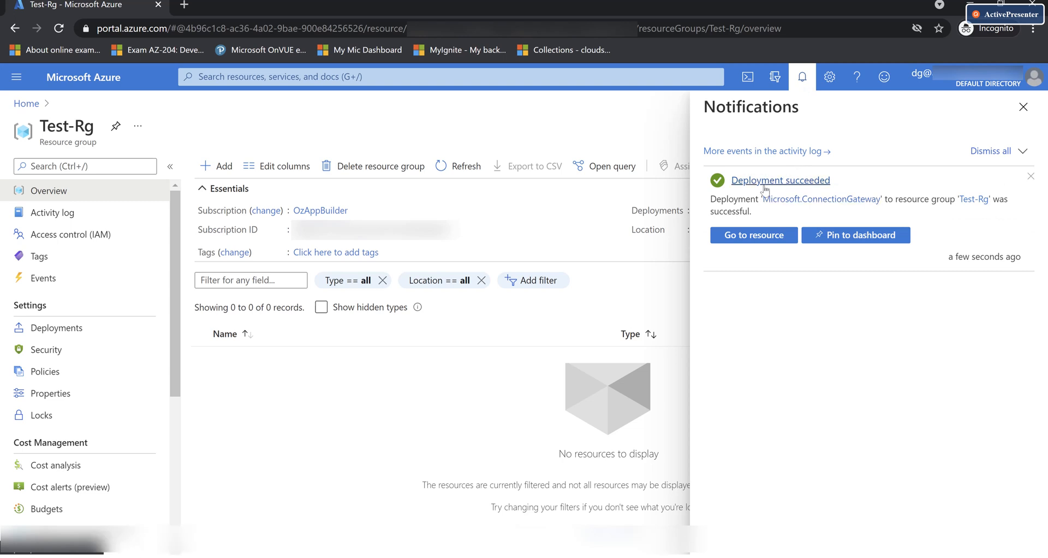
{"action": "left_click", "coordinate": [752, 236]}
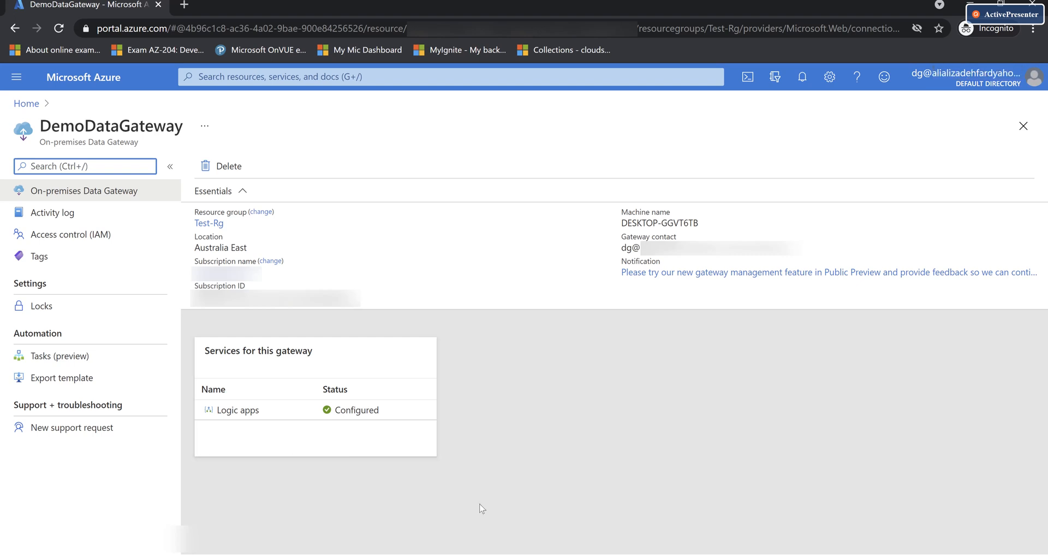
{"action": "left_click", "coordinate": [558, 556]}
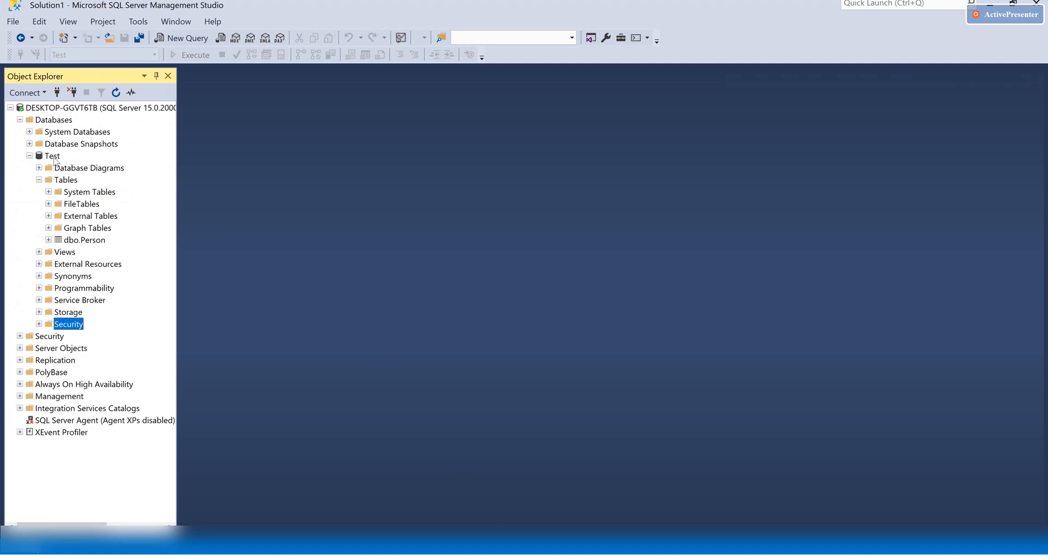
Run Select Top 1000 Rows on dbo.Person to see its two rows, then return to the Test-Rg portal page
{"action": "right_click", "coordinate": [88, 242]}
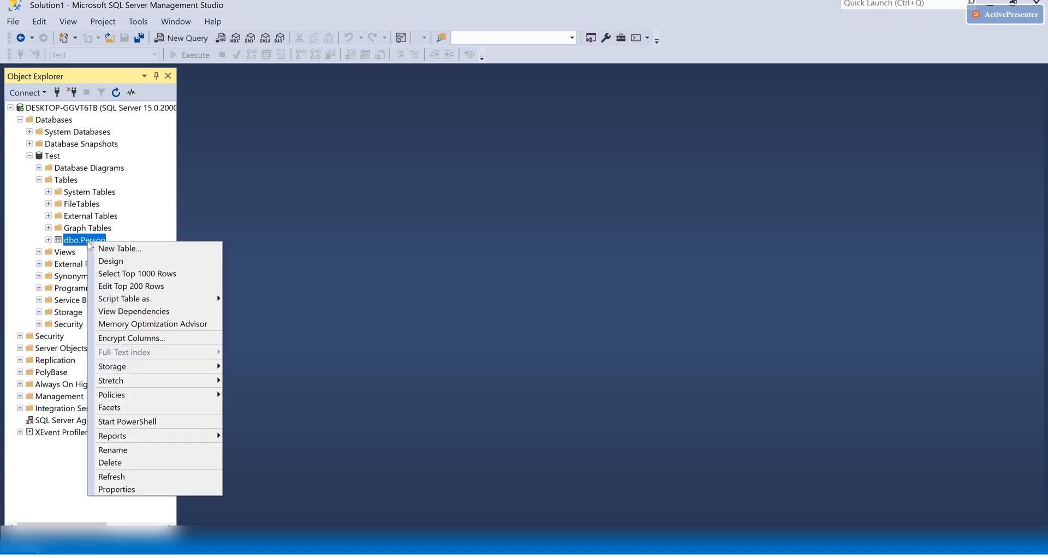
{"action": "left_click", "coordinate": [137, 278]}
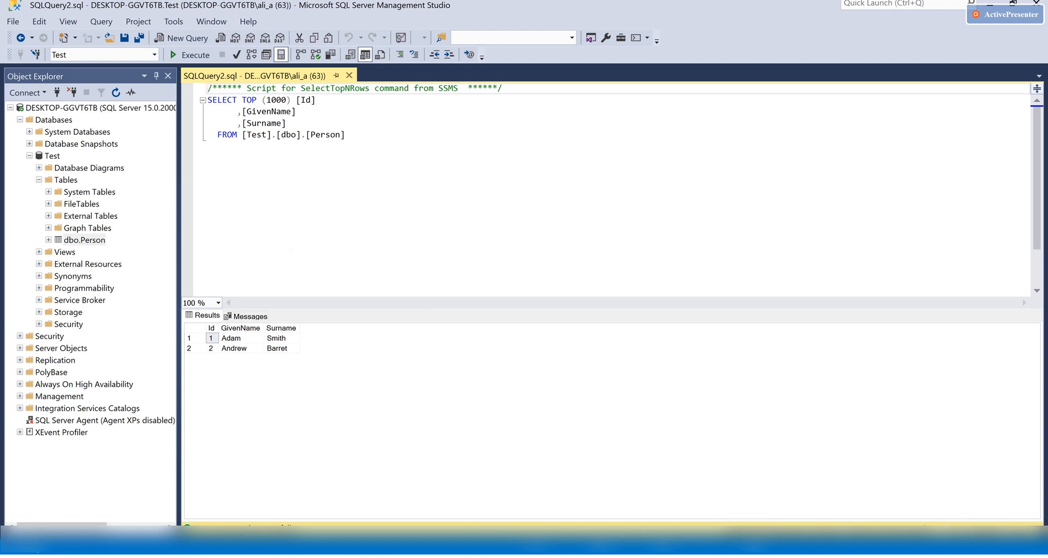
{"action": "mouse_move", "coordinate": [622, 543]}
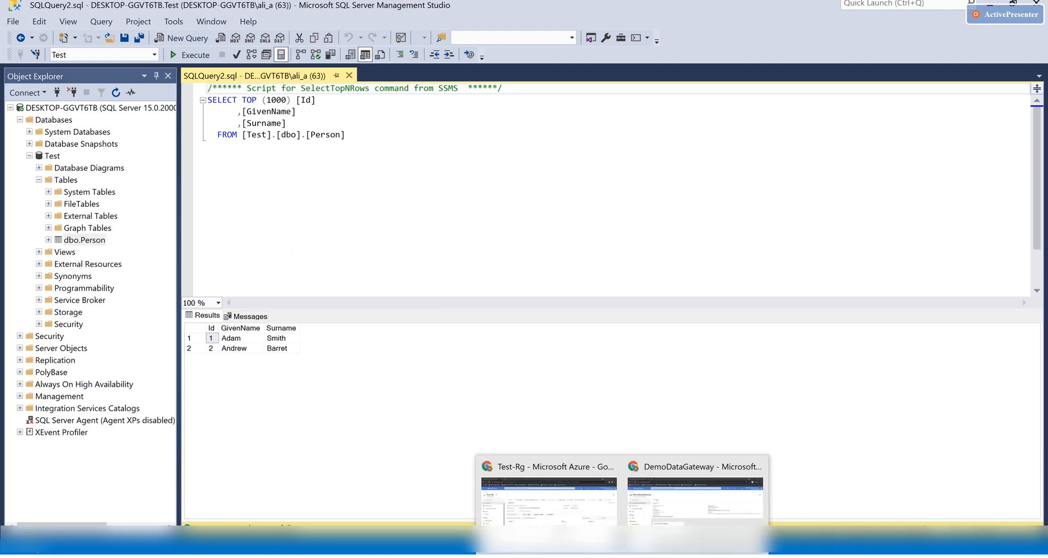
{"action": "left_click", "coordinate": [549, 497]}
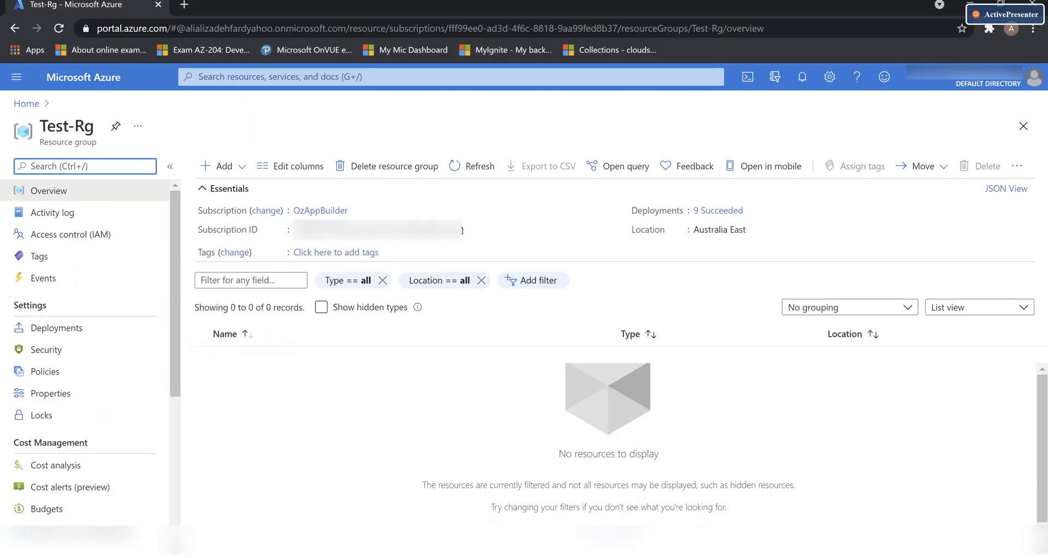
Search the marketplace for 'logic app' and start creating a Logic App in Test-Rg
{"action": "left_click", "coordinate": [235, 165]}
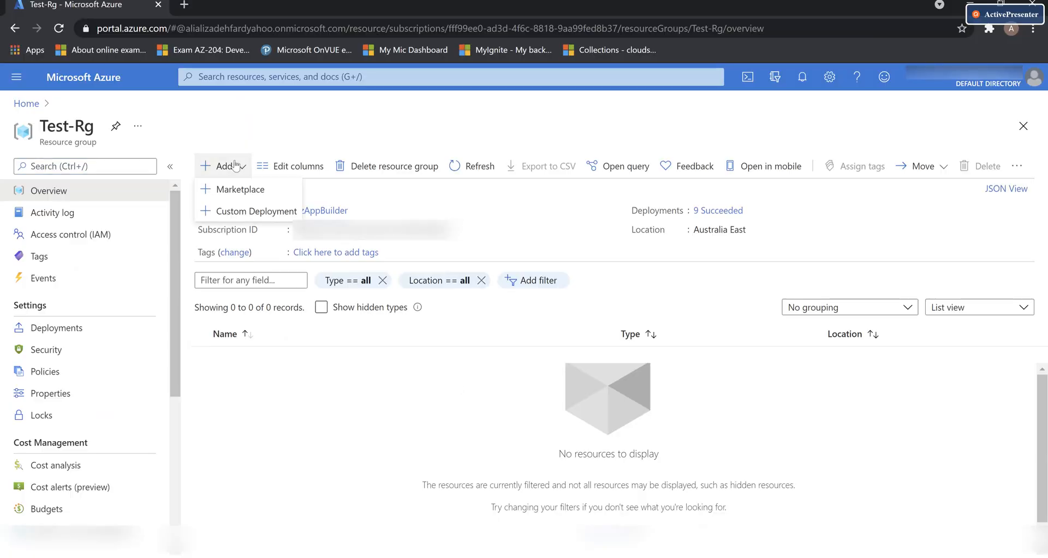
{"action": "left_click", "coordinate": [242, 191]}
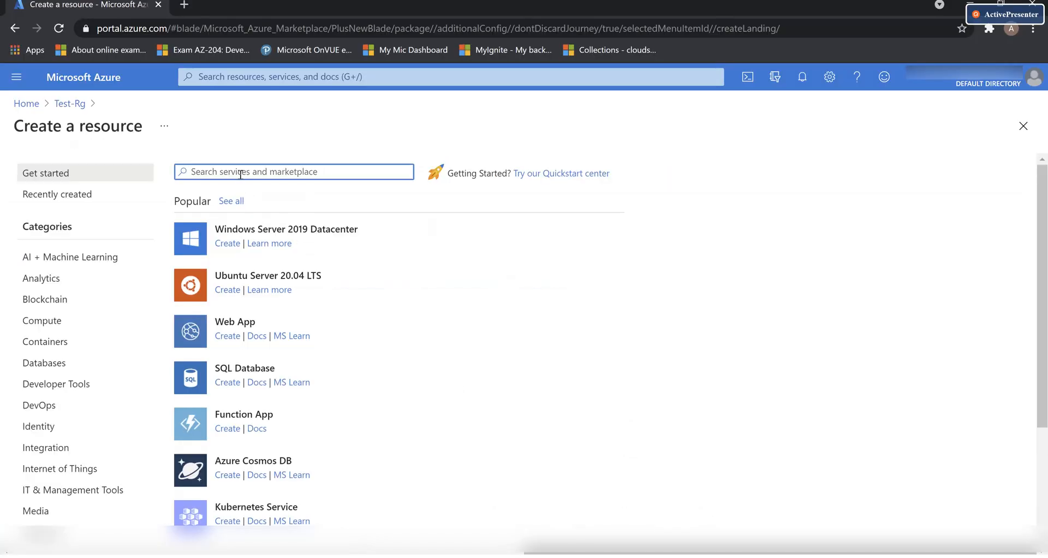
{"action": "type", "text": "logic app"}
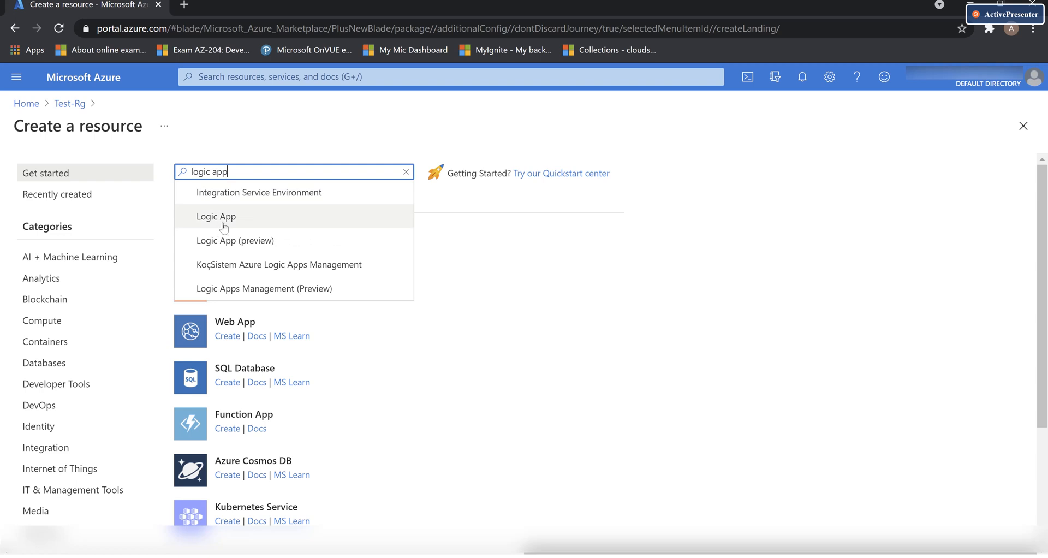
{"action": "left_click", "coordinate": [220, 216]}
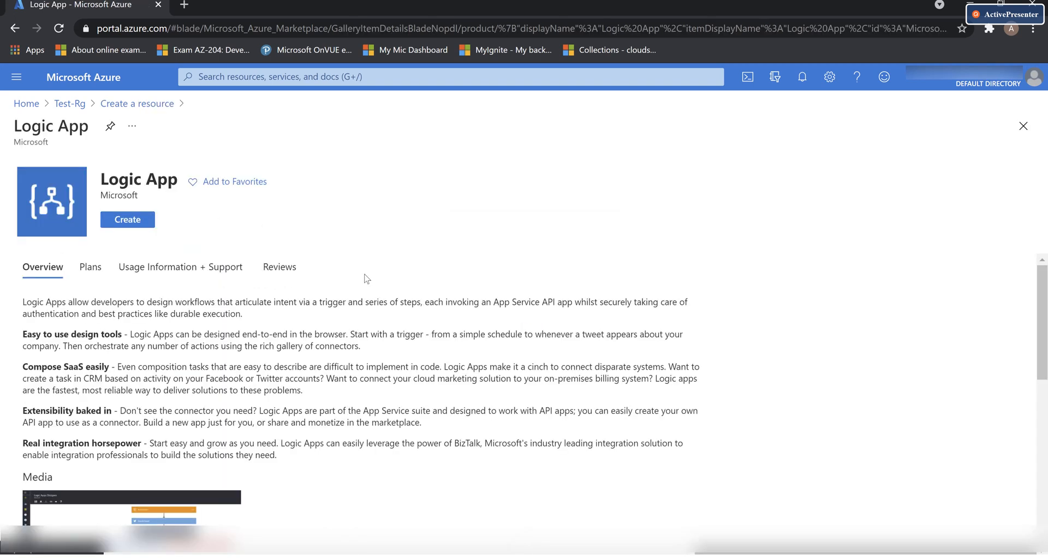
{"action": "left_click", "coordinate": [143, 234]}
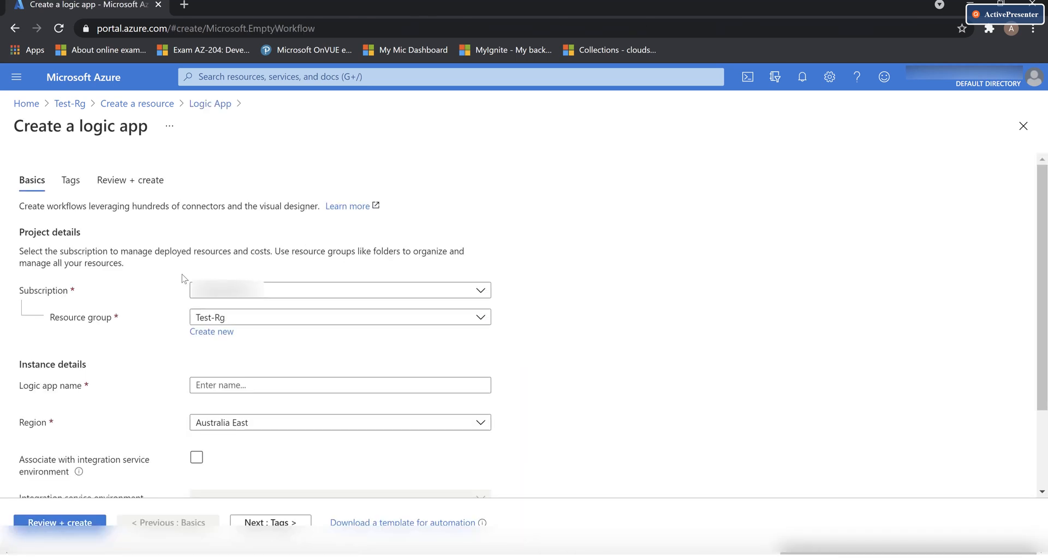
Name the logic app DgDemo, then review and create it
{"action": "scroll", "coordinate": [559, 316], "scroll_direction": "down", "scroll_amount": 2}
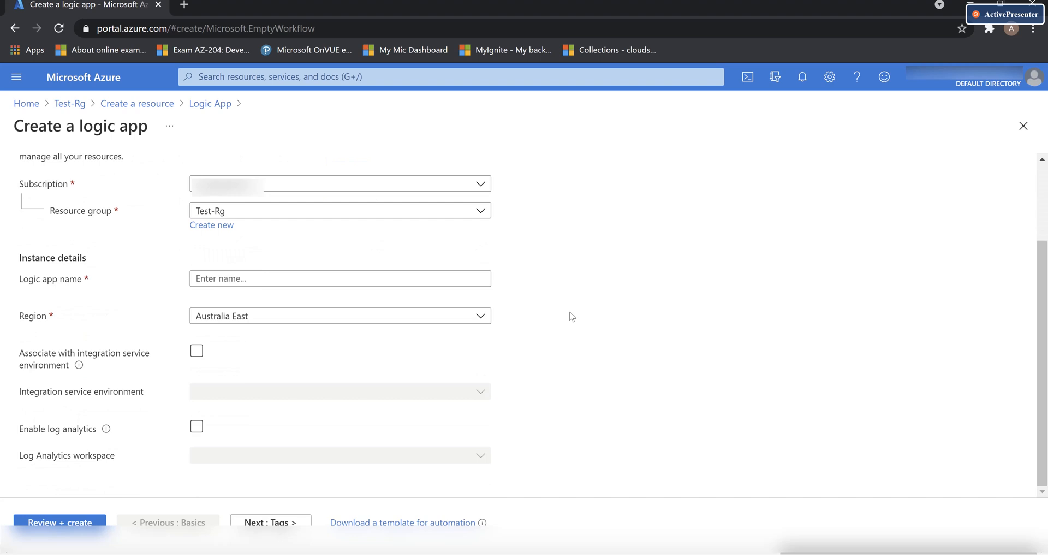
{"action": "left_click", "coordinate": [265, 279]}
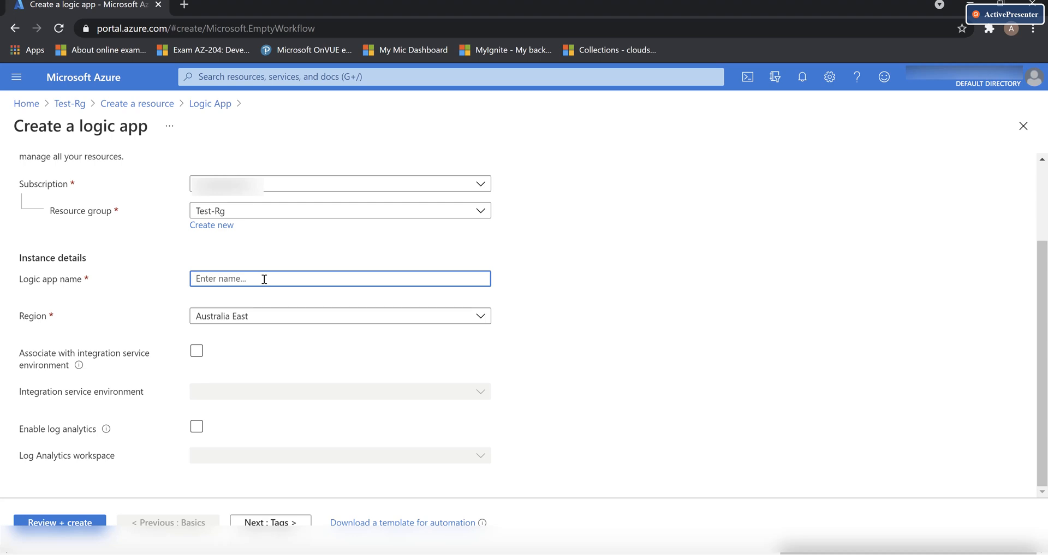
{"action": "type", "text": "DgDemo"}
{"action": "left_click", "coordinate": [60, 522]}
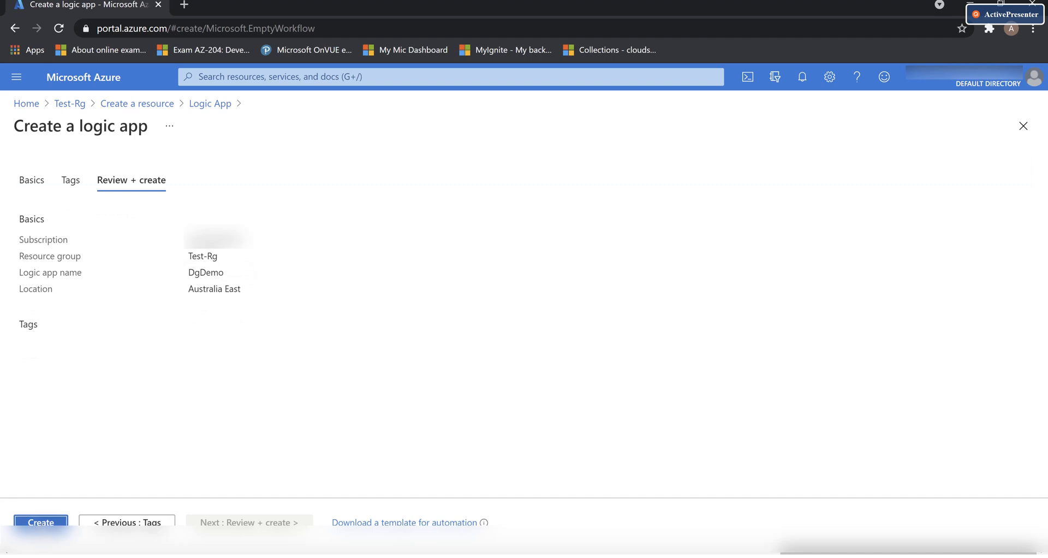
{"action": "left_click", "coordinate": [41, 523]}
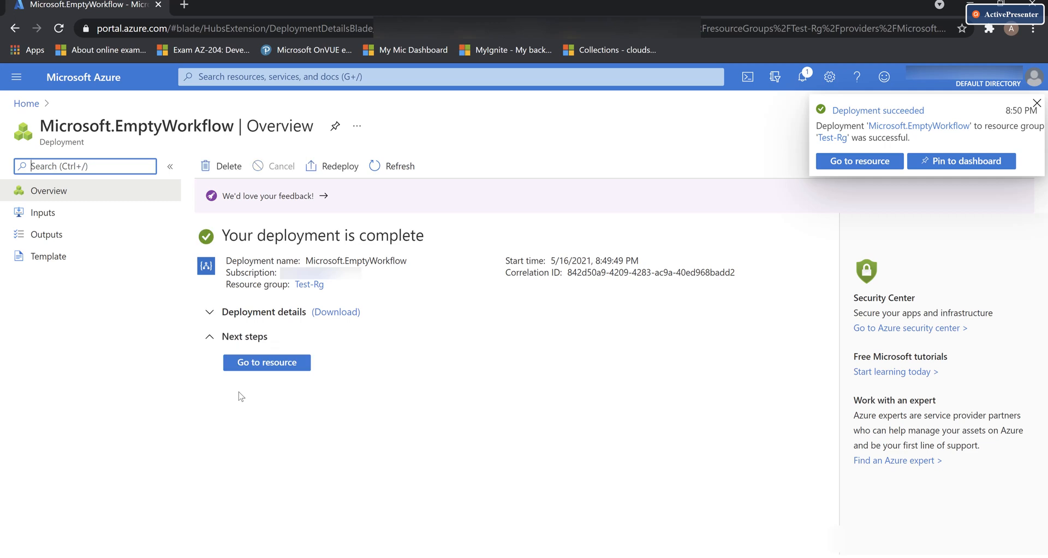
Open DgDemo from the Blank Logic App template and list the Request connector's triggers
{"action": "left_click", "coordinate": [283, 364]}
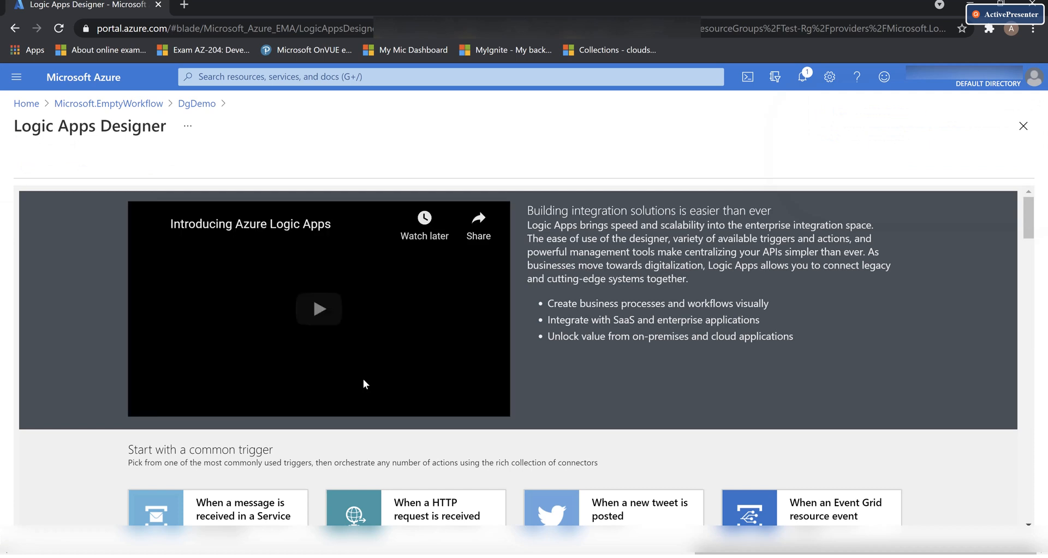
{"action": "scroll", "coordinate": [349, 384], "scroll_direction": "down", "scroll_amount": 8}
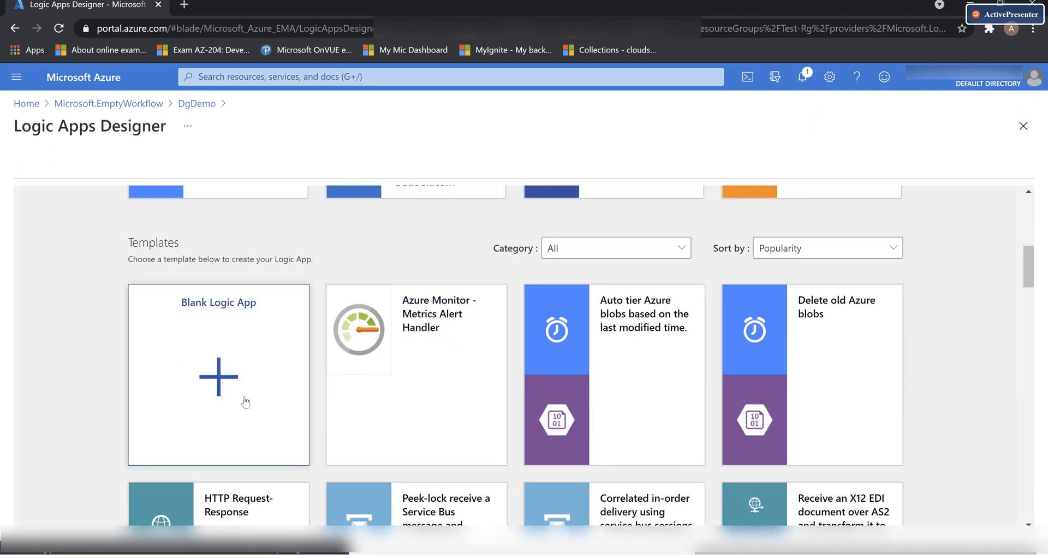
{"action": "left_click", "coordinate": [238, 394]}
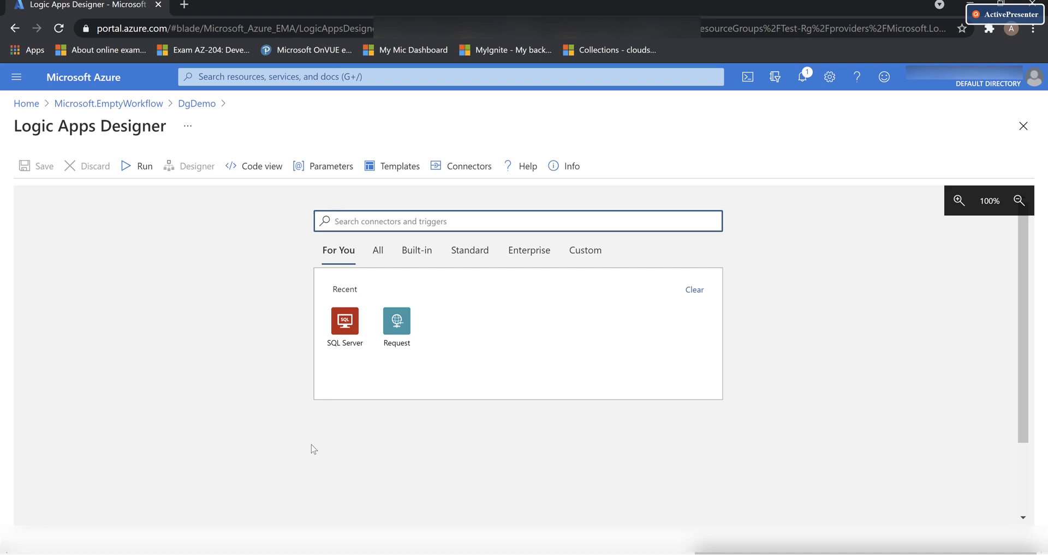
{"action": "left_click", "coordinate": [391, 334]}
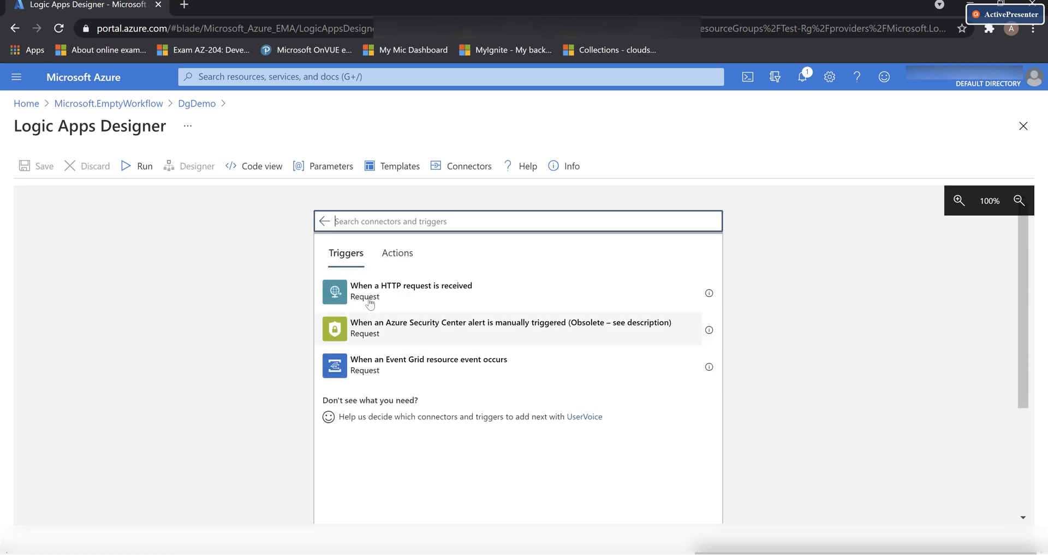
Add a 'When a HTTP request is received' trigger followed by a SQL Server Get rows (V2) action
{"action": "left_click", "coordinate": [424, 295]}
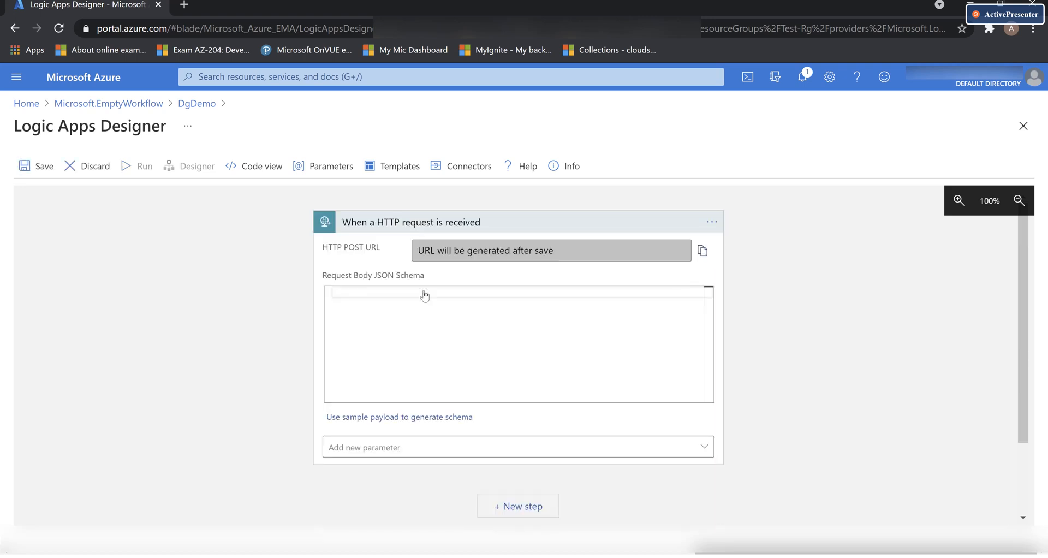
{"action": "left_click", "coordinate": [486, 223]}
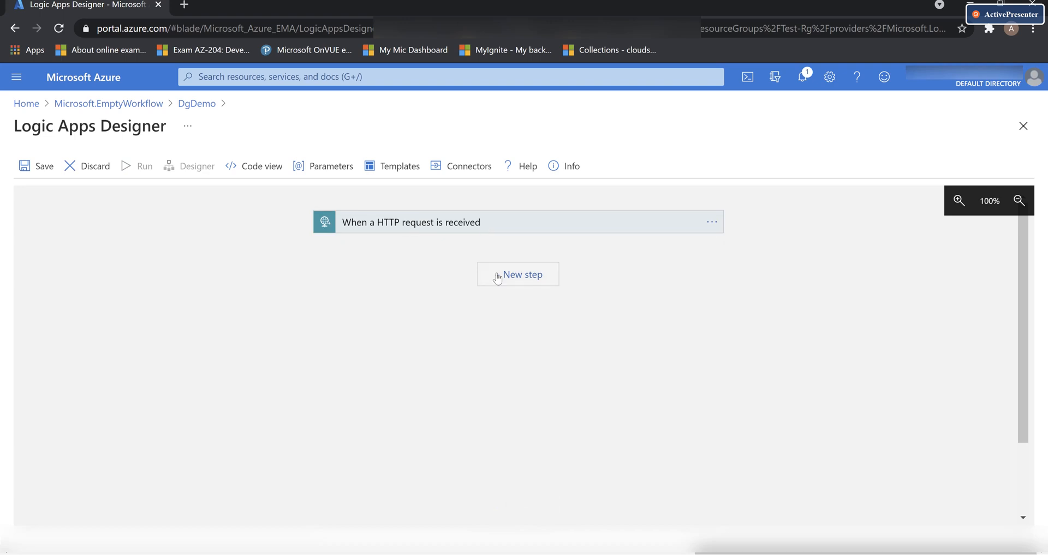
{"action": "left_click", "coordinate": [513, 278]}
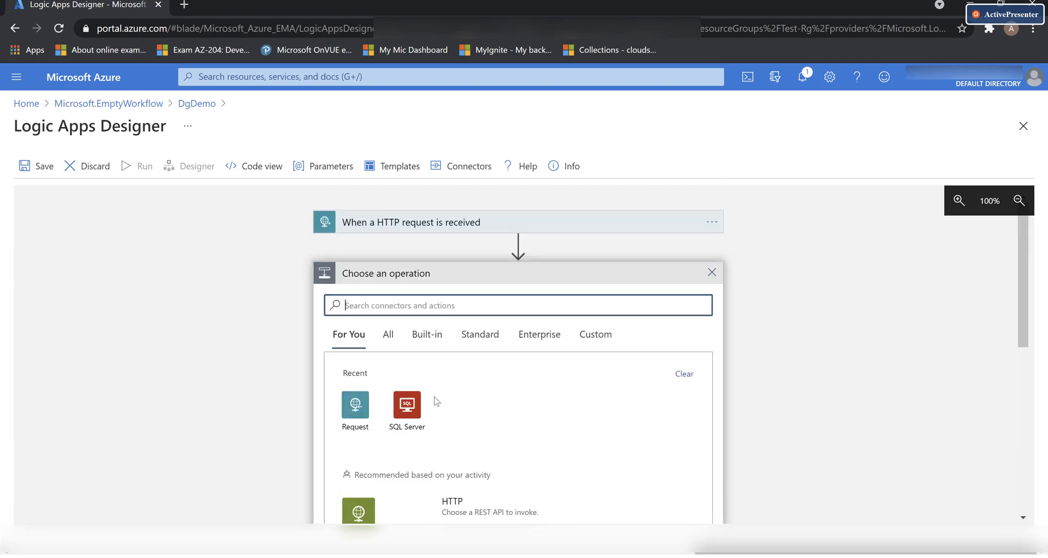
{"action": "left_click", "coordinate": [409, 420]}
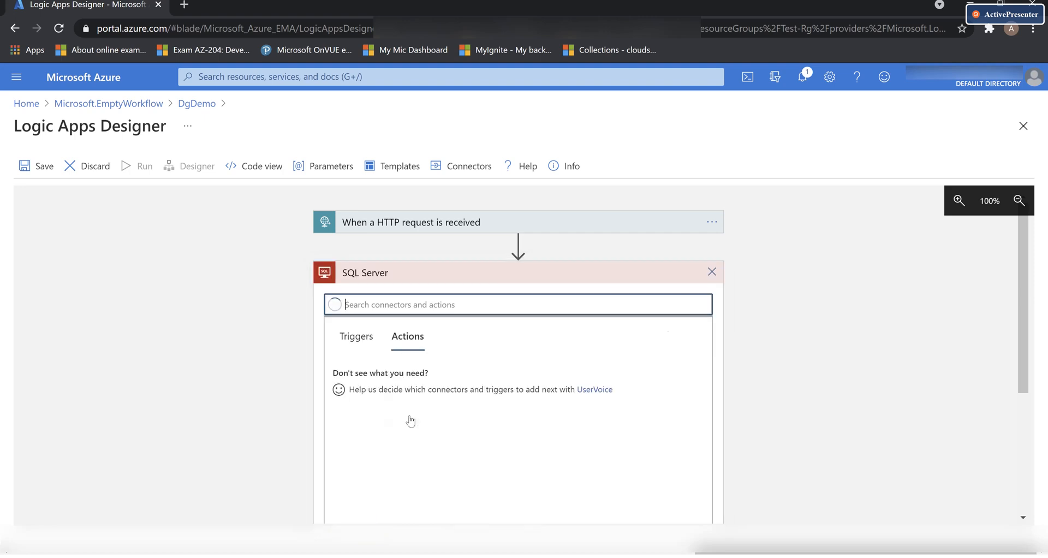
{"action": "scroll", "coordinate": [483, 401], "scroll_direction": "down", "scroll_amount": 1}
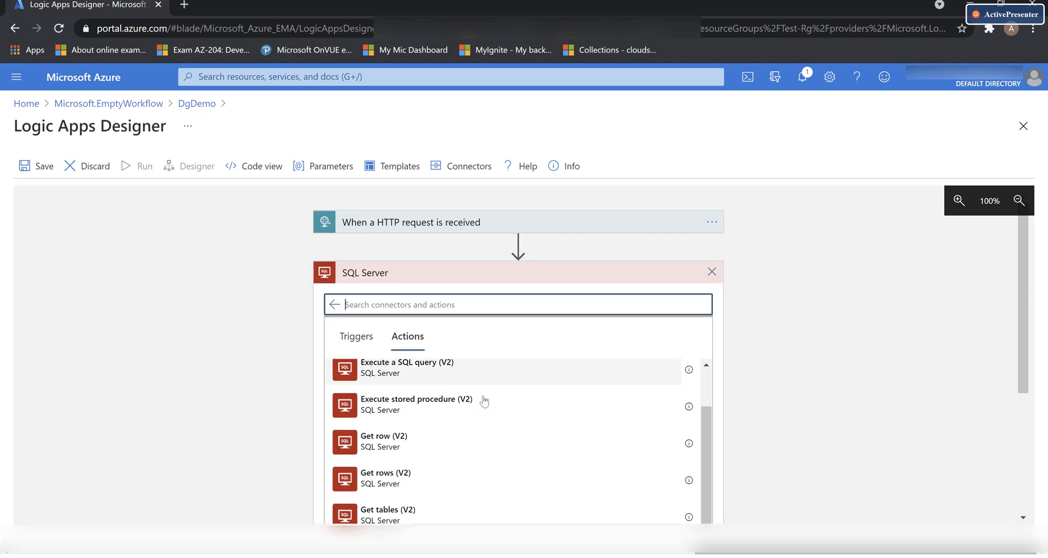
{"action": "scroll", "coordinate": [774, 306], "scroll_direction": "down", "scroll_amount": 3}
{"action": "scroll", "coordinate": [774, 306], "scroll_direction": "down", "scroll_amount": 1}
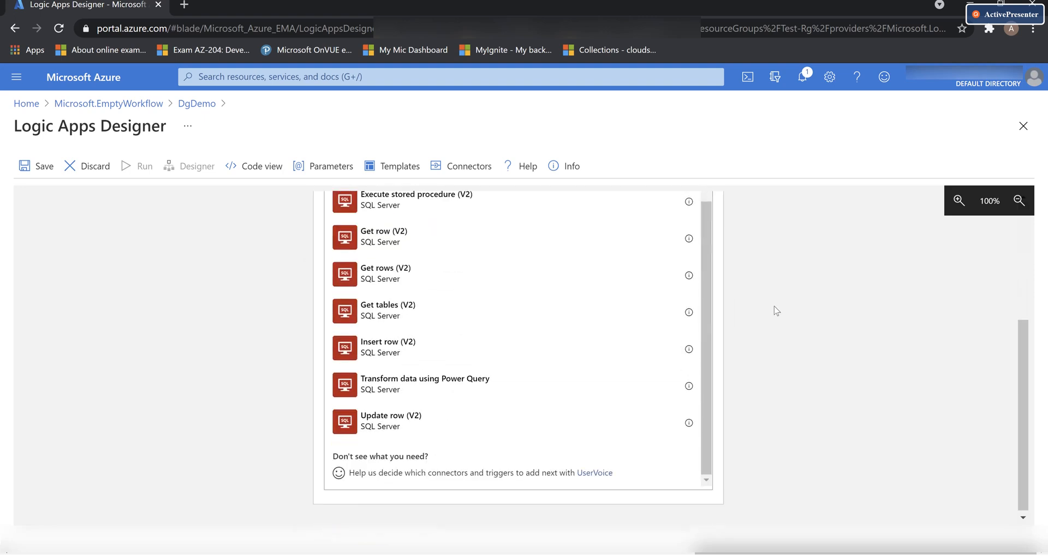
{"action": "left_click", "coordinate": [404, 281]}
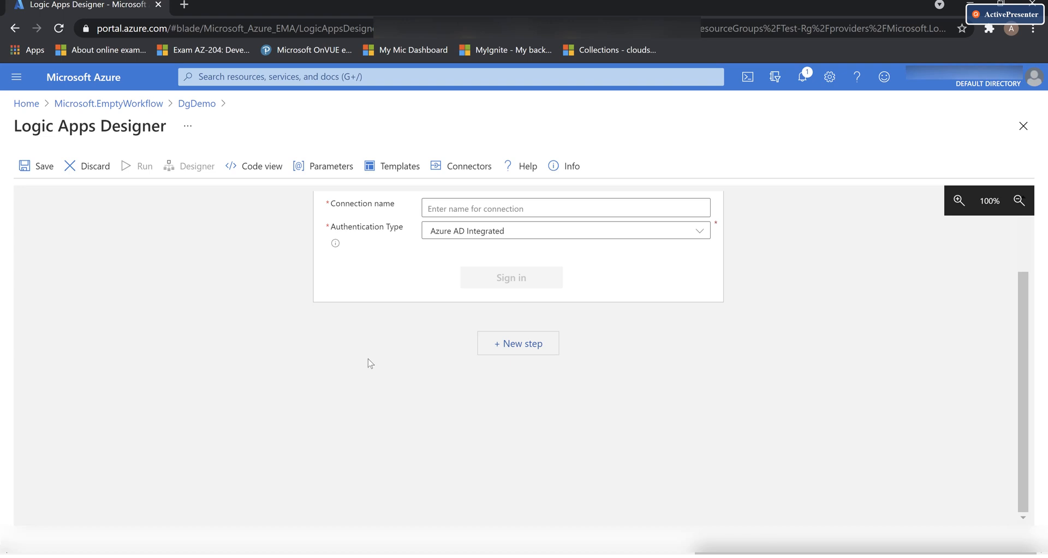
Set the SQL connection to Windows Authentication and name it sqlconnection
{"action": "scroll", "coordinate": [368, 358], "scroll_direction": "up", "scroll_amount": 1}
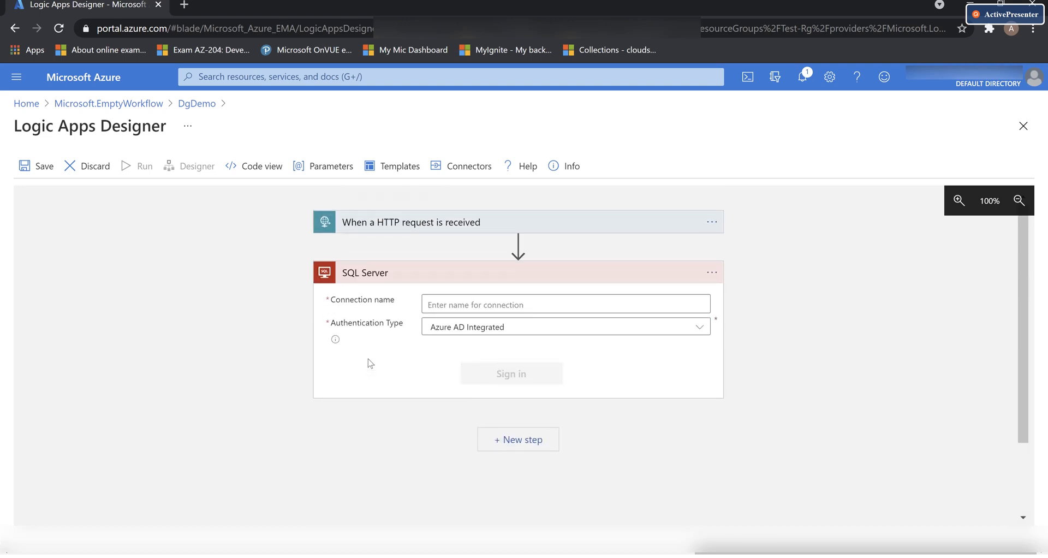
{"action": "left_click", "coordinate": [688, 330]}
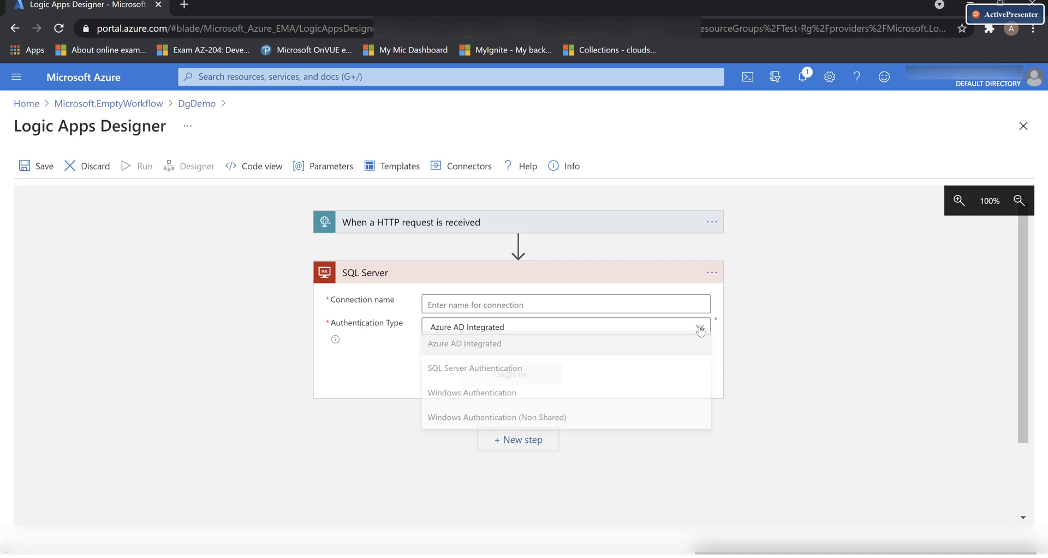
{"action": "left_click", "coordinate": [507, 399]}
{"action": "left_click", "coordinate": [452, 304]}
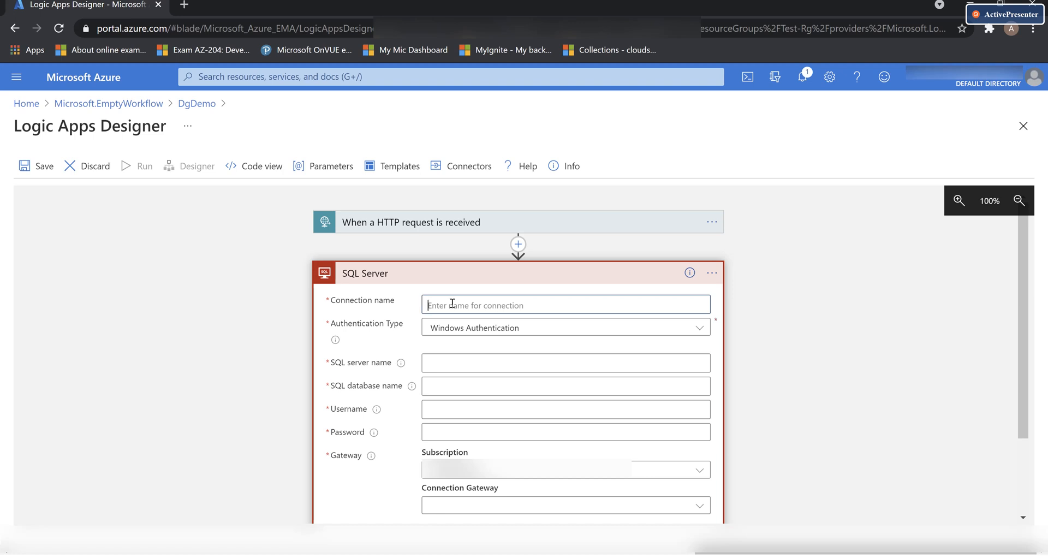
{"action": "type", "text": "sqlconnection"}
Choose DemoDataGateway as the SQL connection's gateway
{"action": "scroll", "coordinate": [379, 373], "scroll_direction": "down", "scroll_amount": 2}
{"action": "scroll", "coordinate": [380, 374], "scroll_direction": "up", "scroll_amount": 1}
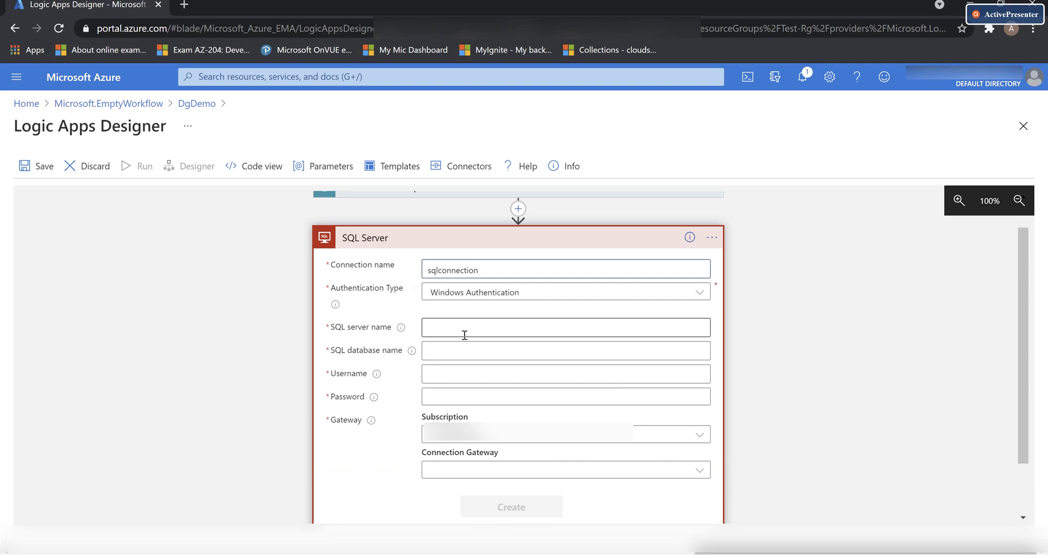
{"action": "scroll", "coordinate": [378, 476], "scroll_direction": "down", "scroll_amount": 1}
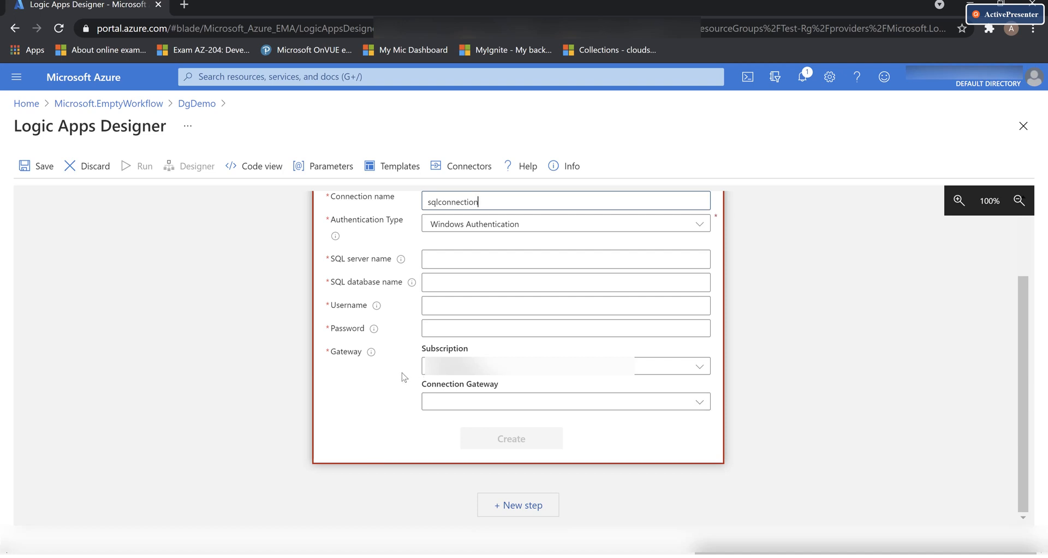
{"action": "left_click", "coordinate": [698, 403]}
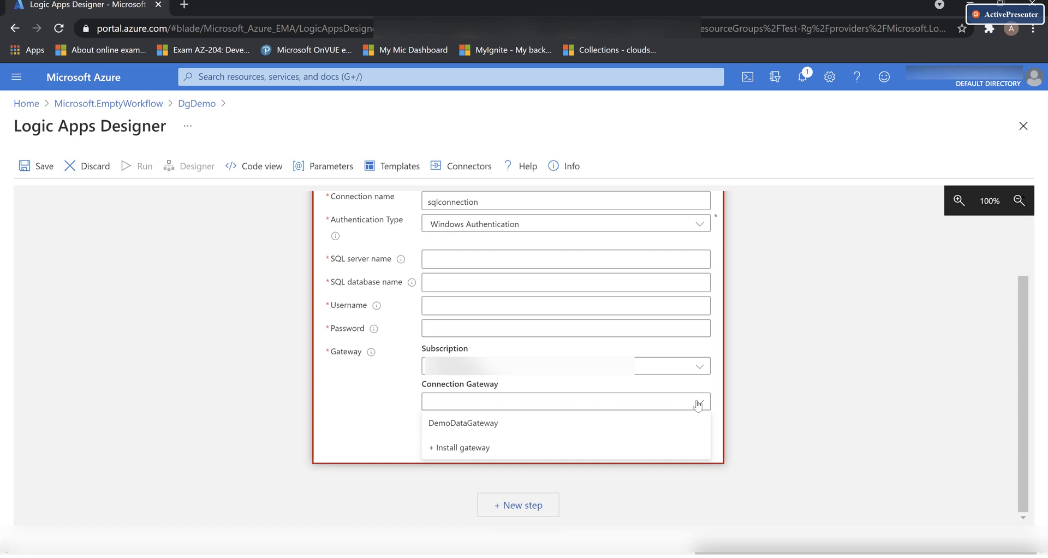
{"action": "left_click", "coordinate": [481, 429]}
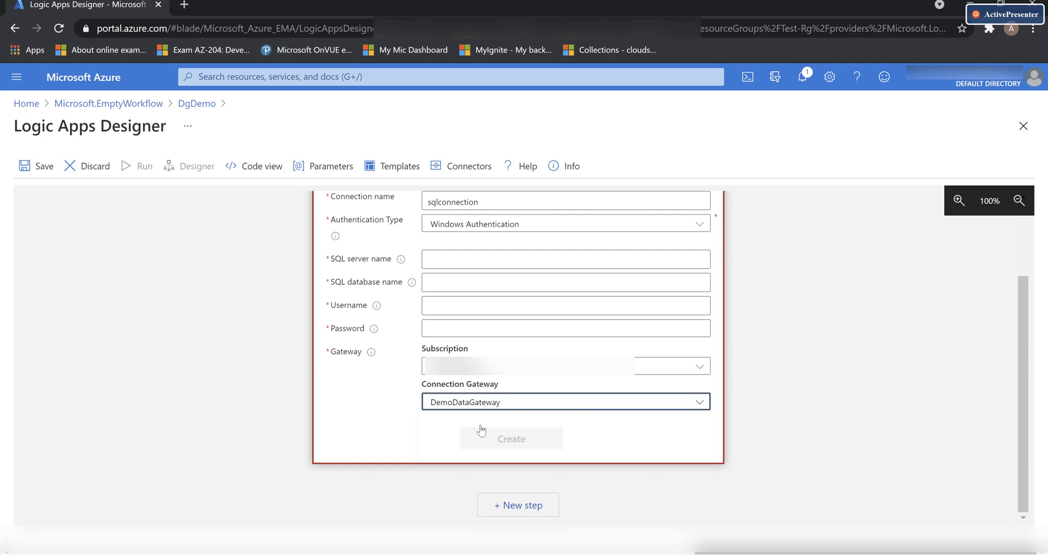
{"action": "scroll", "coordinate": [419, 428], "scroll_direction": "up", "scroll_amount": 2}
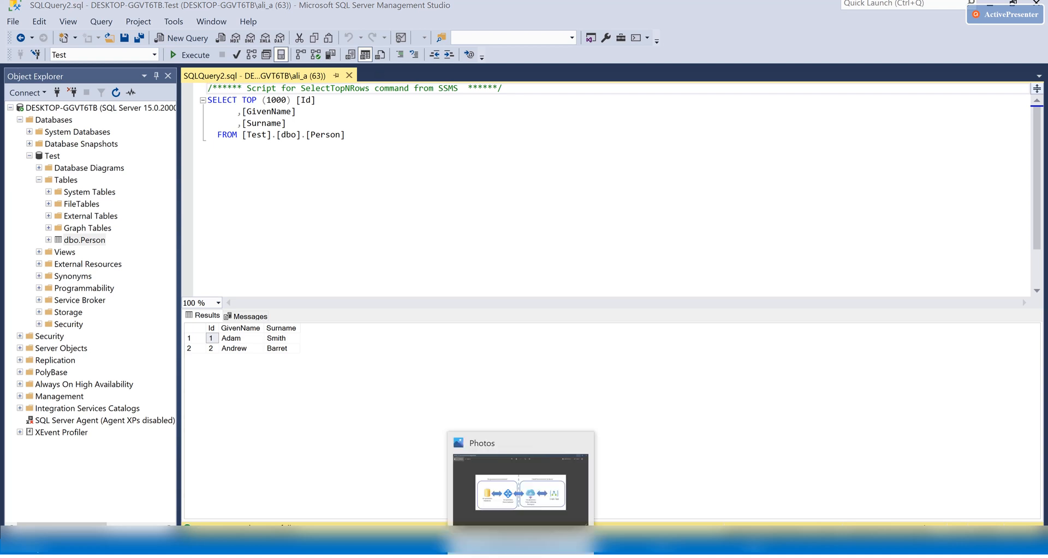
Enter SQL server name DESKTOP-GGVT6TB and database Test in the connection, then go back to SSMS
{"action": "mouse_move", "coordinate": [621, 546]}
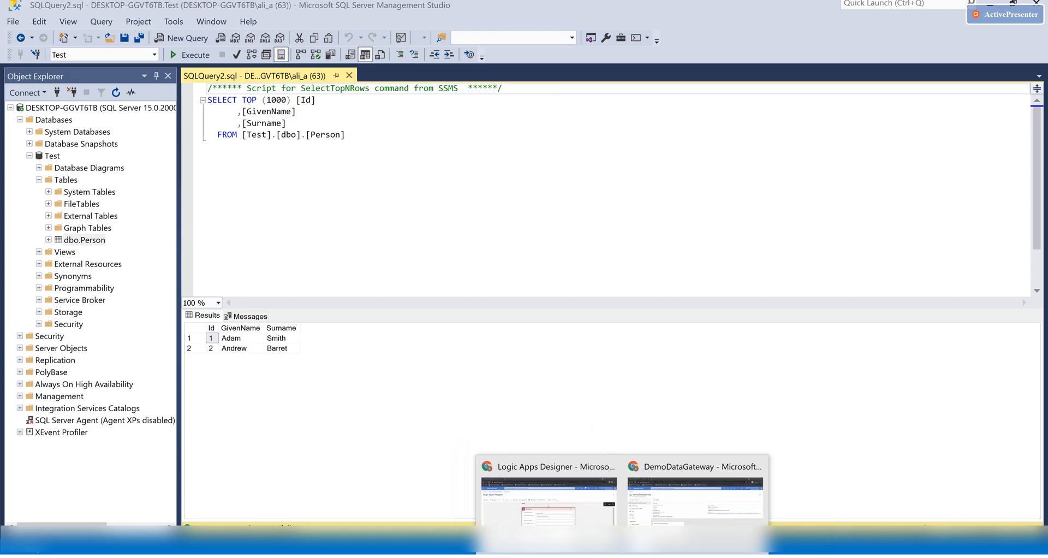
{"action": "left_click", "coordinate": [548, 497]}
{"action": "left_click", "coordinate": [466, 324]}
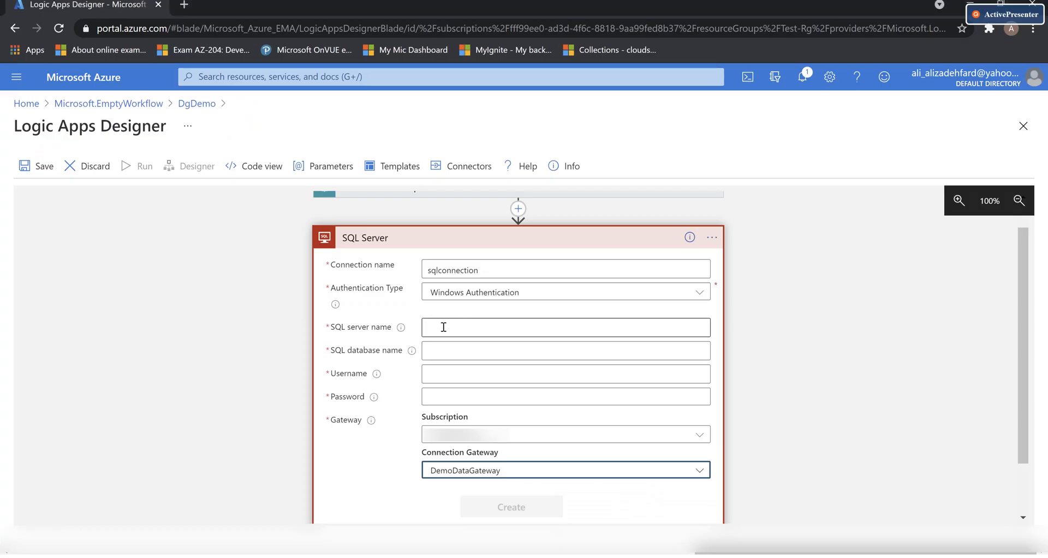
{"action": "type", "text": "DESKTOP-GGVT6TB"}
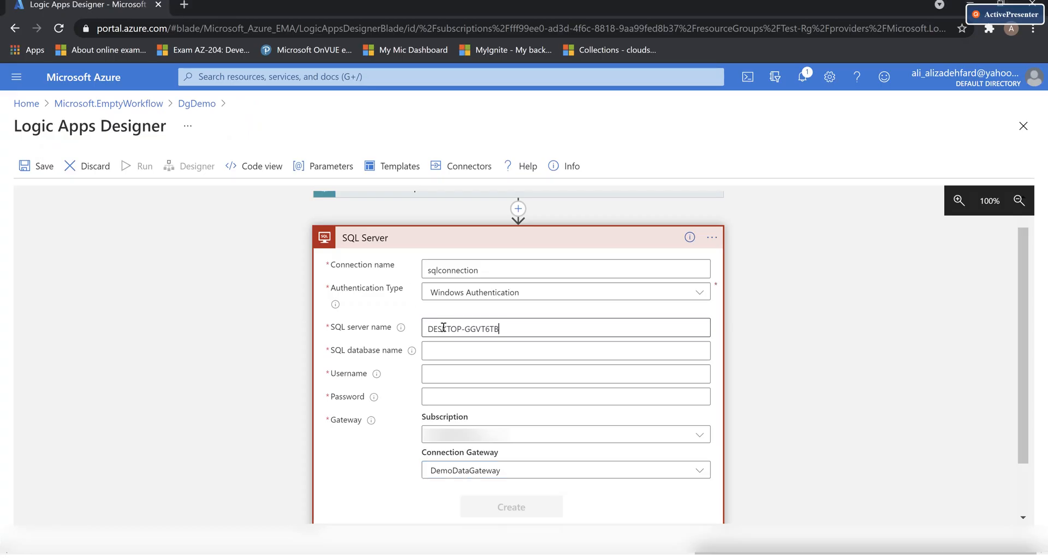
{"action": "left_click", "coordinate": [444, 355]}
{"action": "type", "text": "Test"}
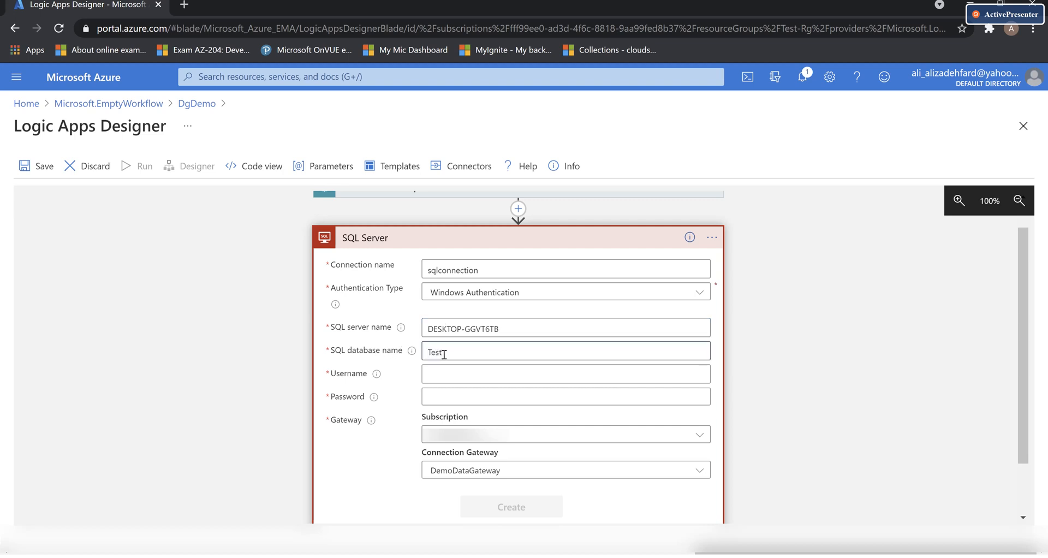
{"action": "left_click", "coordinate": [439, 376]}
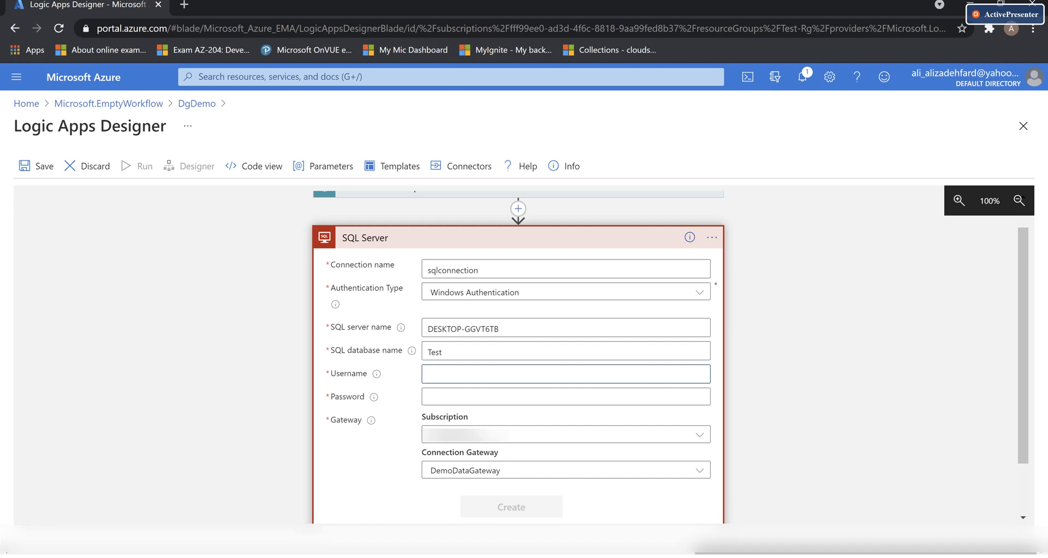
{"action": "left_click", "coordinate": [505, 545]}
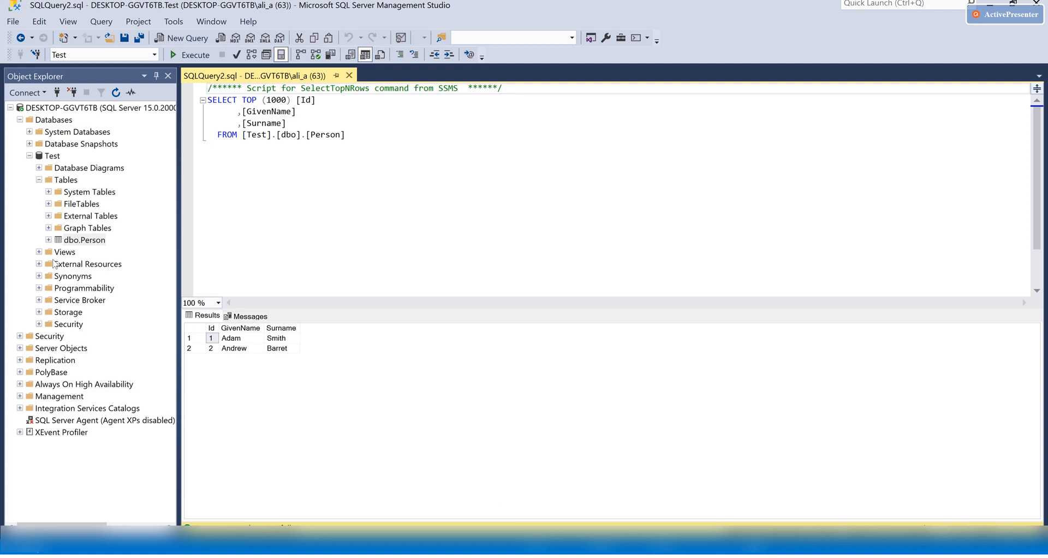
Open the properties of the dbo user under Test > Security > Users
{"action": "left_click", "coordinate": [39, 325]}
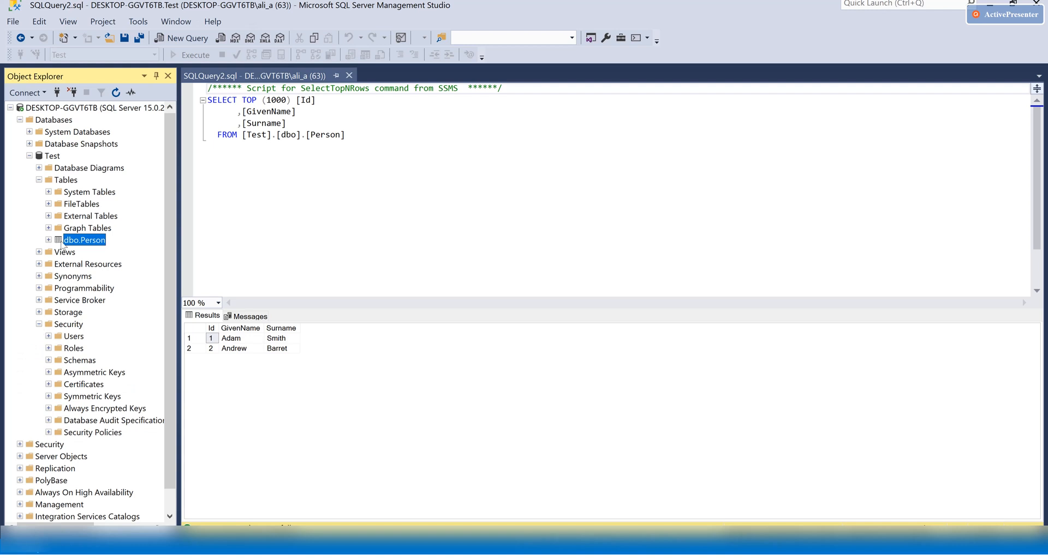
{"action": "left_click", "coordinate": [49, 336]}
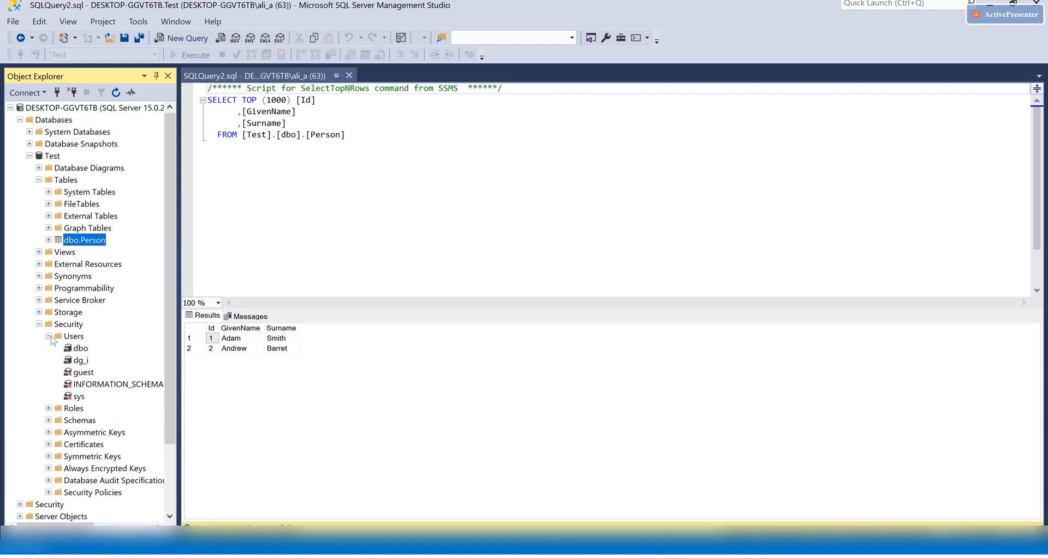
{"action": "left_click", "coordinate": [82, 349]}
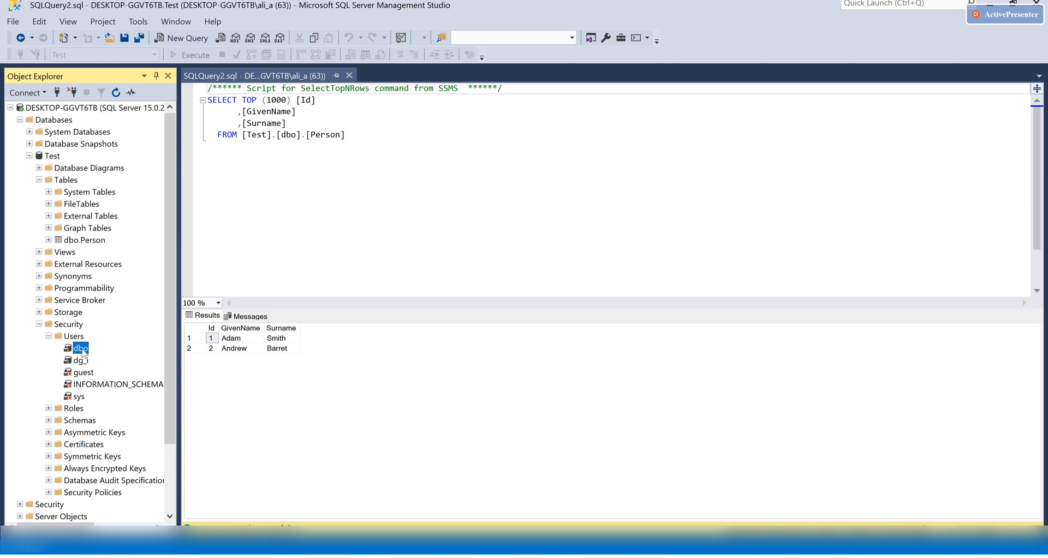
{"action": "double_click", "coordinate": [81, 349]}
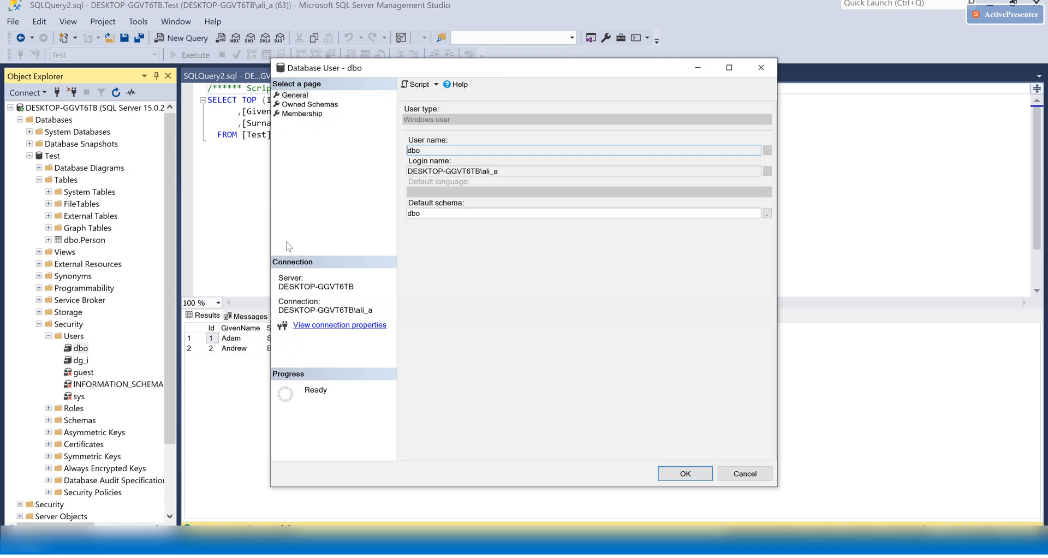
Copy the Windows user name from dbo's login name and return to the browser
{"action": "left_click_drag", "start_coordinate": [503, 171], "coordinate": [405, 171]}
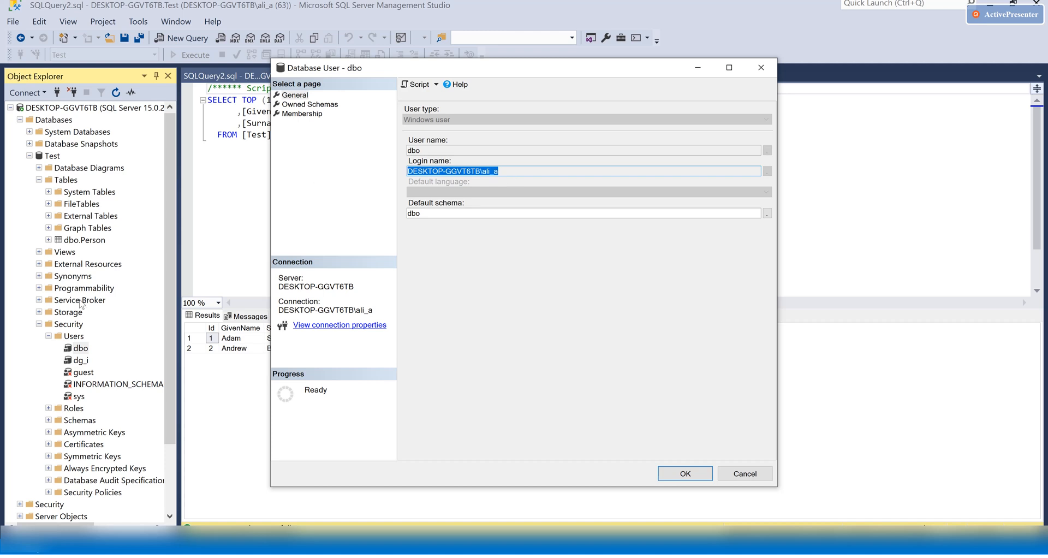
{"action": "left_click", "coordinate": [482, 171]}
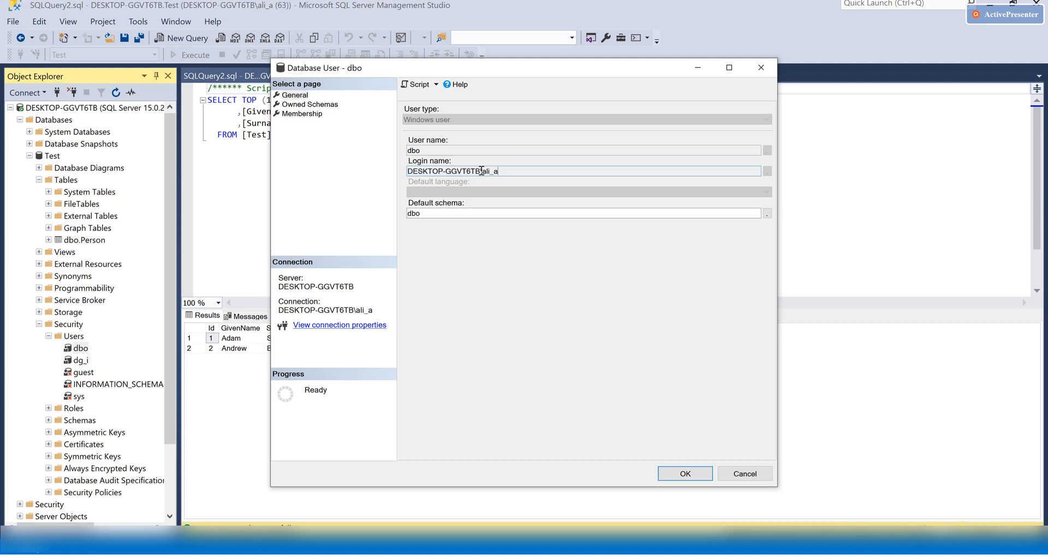
{"action": "left_click_drag", "start_coordinate": [482, 171], "coordinate": [510, 172]}
{"action": "key", "text": "ctrl+c"}
{"action": "key", "text": "alt+Tab"}
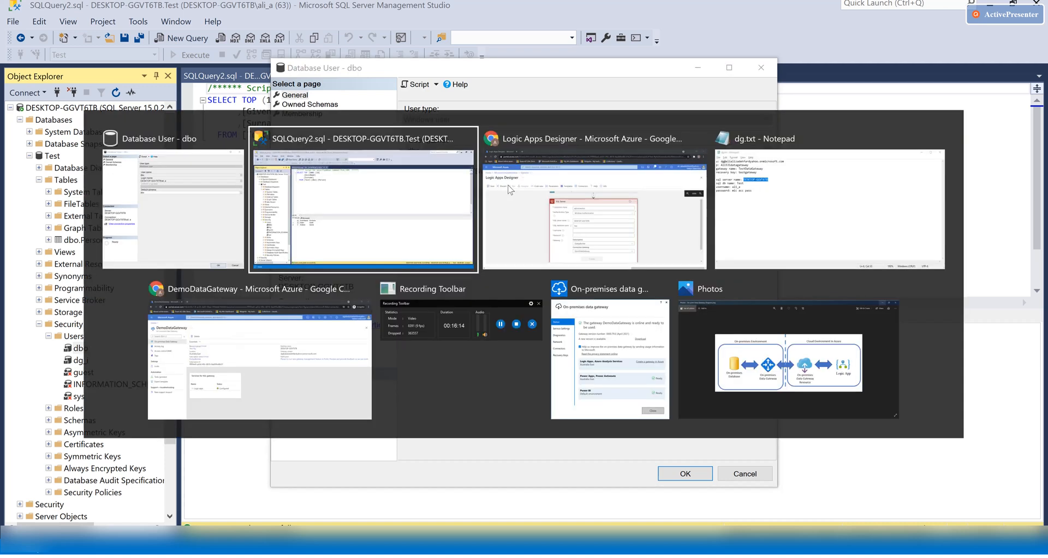
{"action": "key", "text": "alt+Tab"}
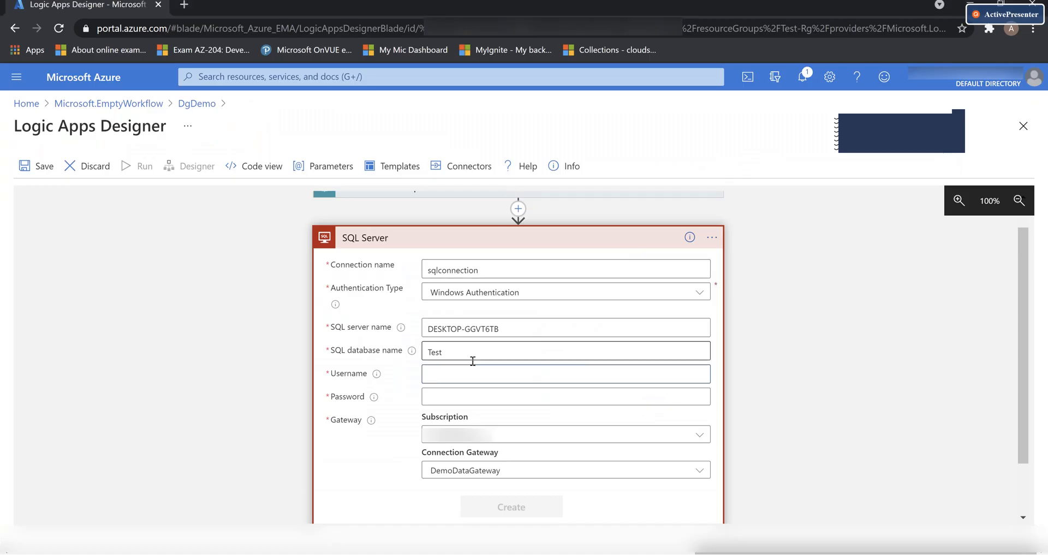
Paste the copied Windows user name, enter the account password, and create the sqlconnection connection
{"action": "left_click", "coordinate": [449, 372]}
{"action": "key", "text": "ctrl+v"}
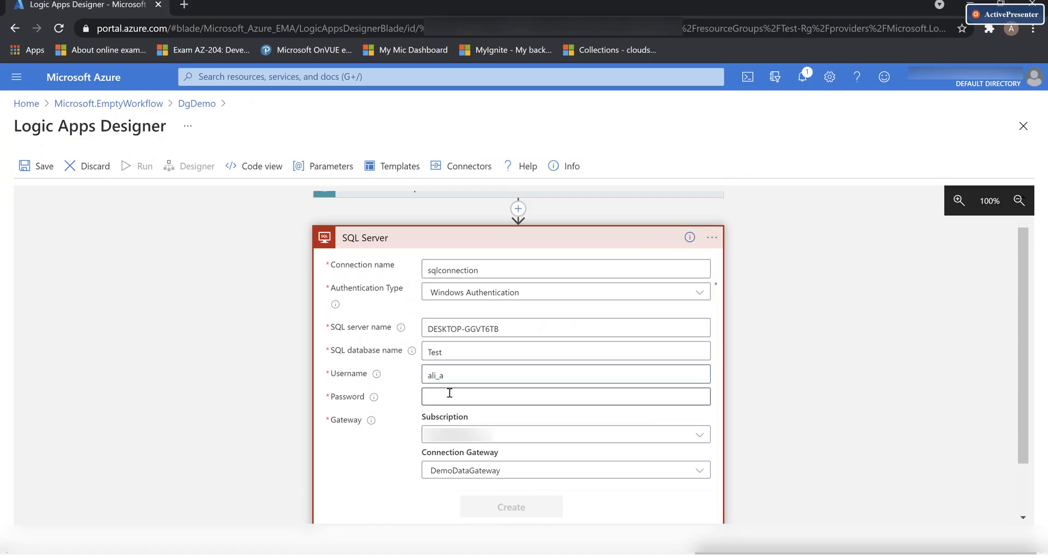
{"action": "left_click", "coordinate": [441, 398]}
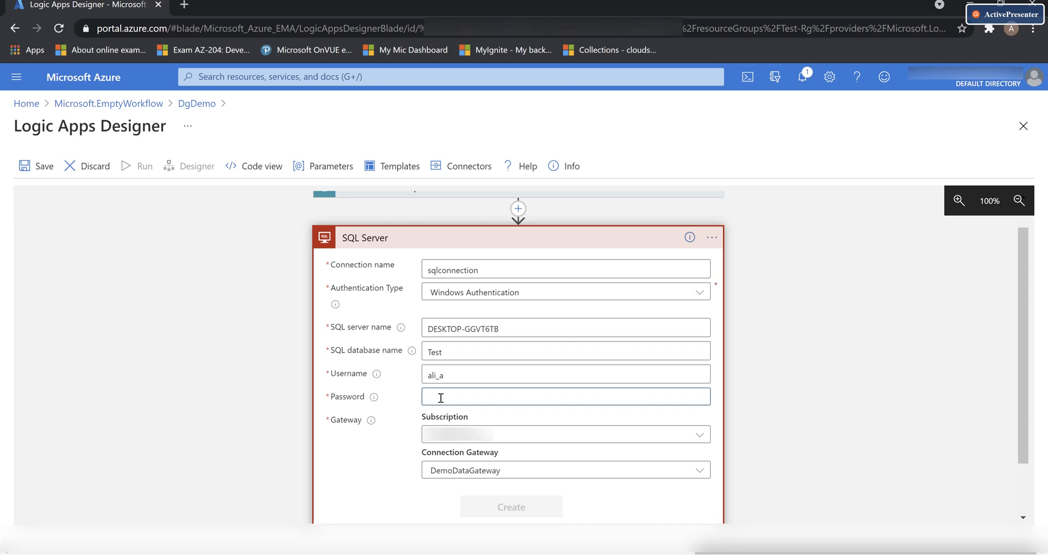
{"action": "type", "text": "•••"}
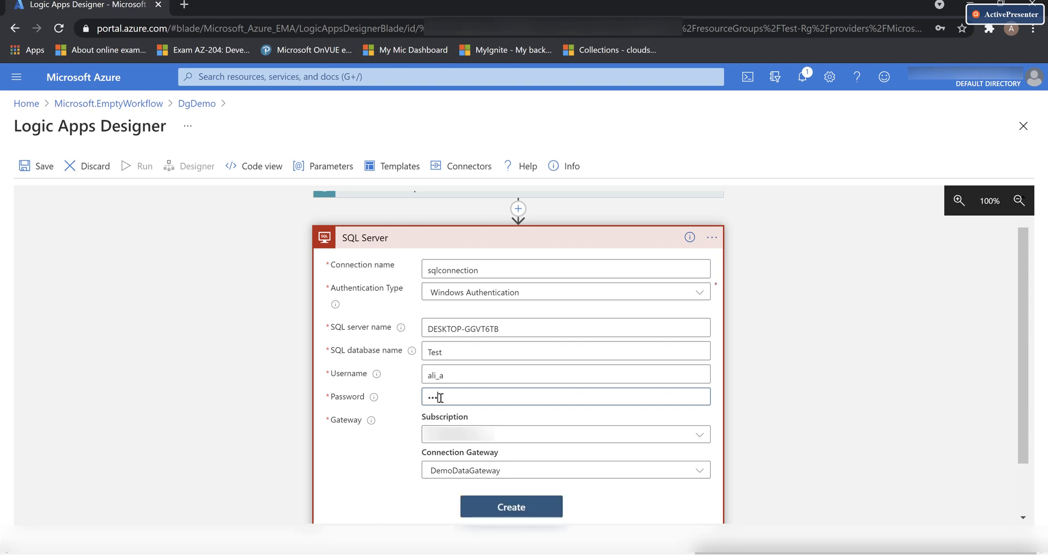
{"action": "type", "text": "••••"}
{"action": "scroll", "coordinate": [407, 469], "scroll_direction": "down", "scroll_amount": 2}
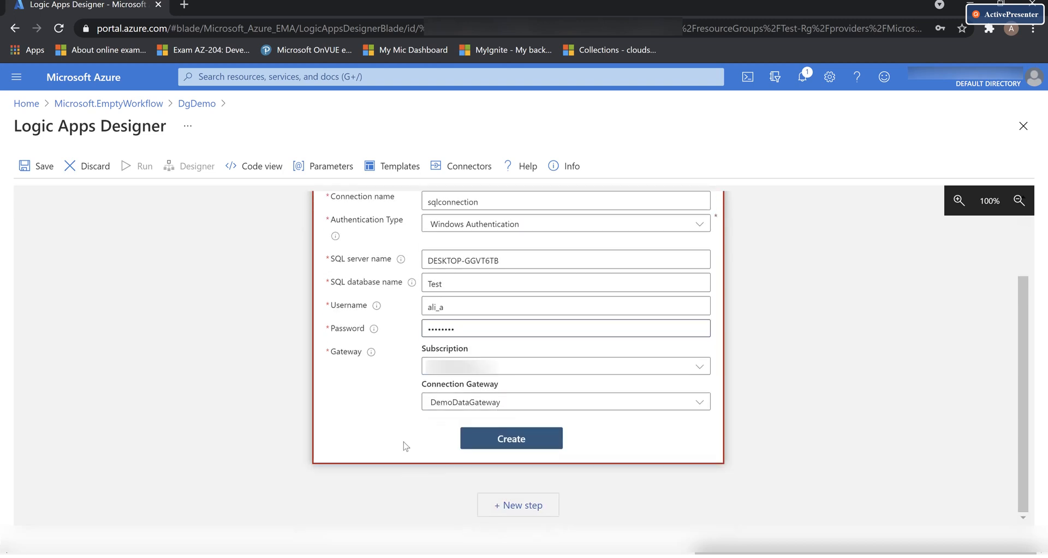
{"action": "left_click", "coordinate": [533, 442]}
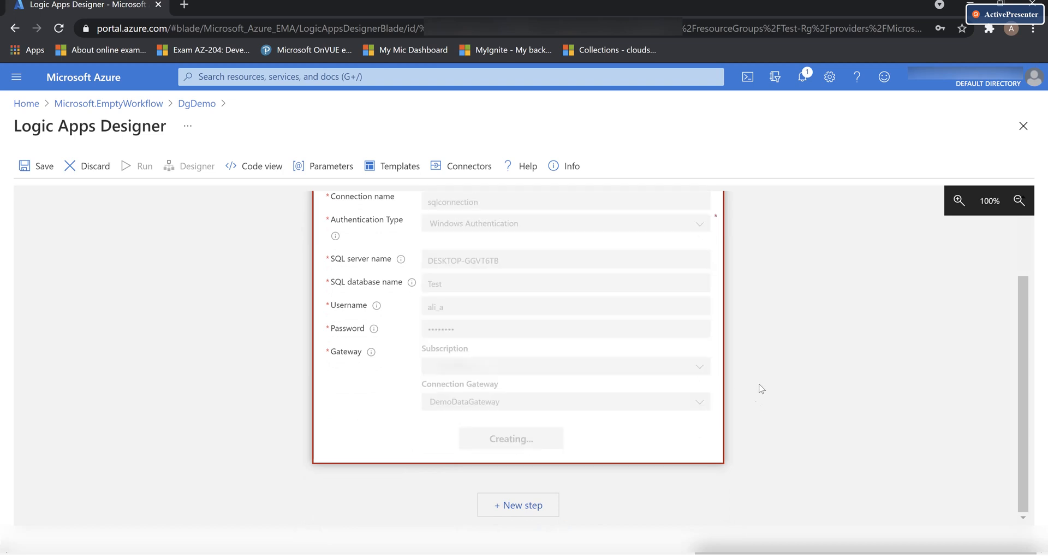
{"action": "scroll", "coordinate": [798, 348], "scroll_direction": "up", "scroll_amount": 2}
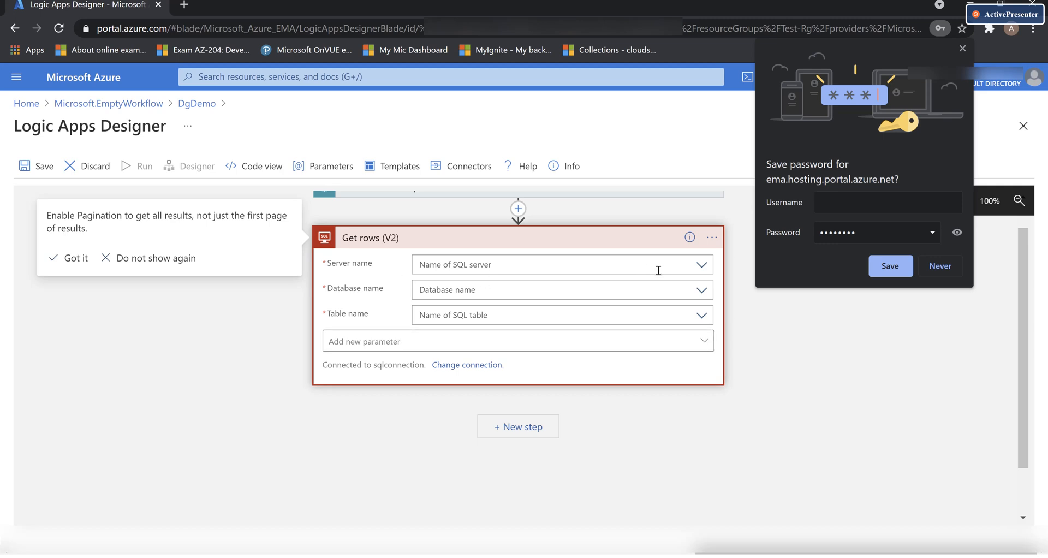
Point Get rows (V2) at server DESKTOP-GGVT6TB, database Test and table Person, then show its optional parameters
{"action": "left_click", "coordinate": [962, 48]}
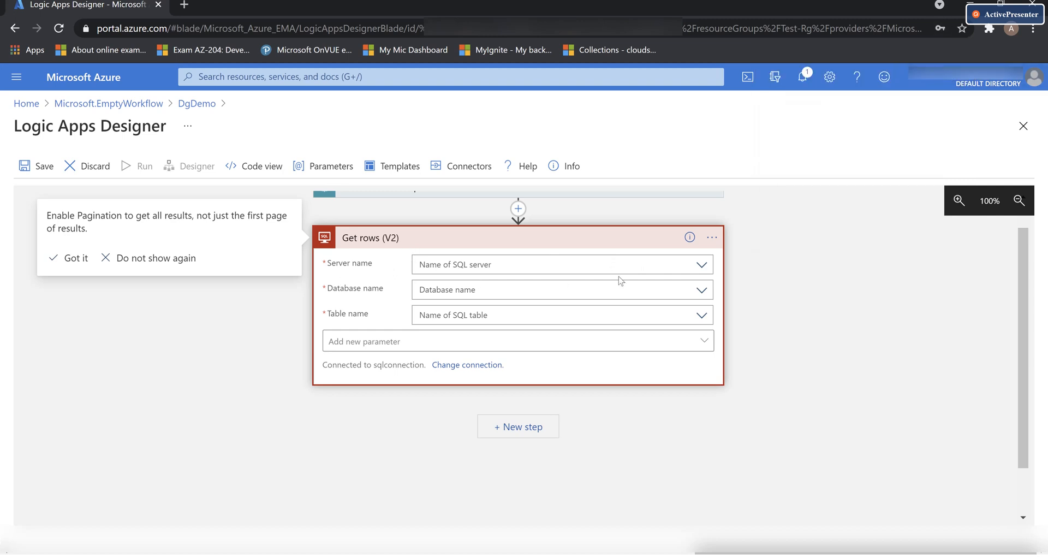
{"action": "left_click", "coordinate": [702, 266]}
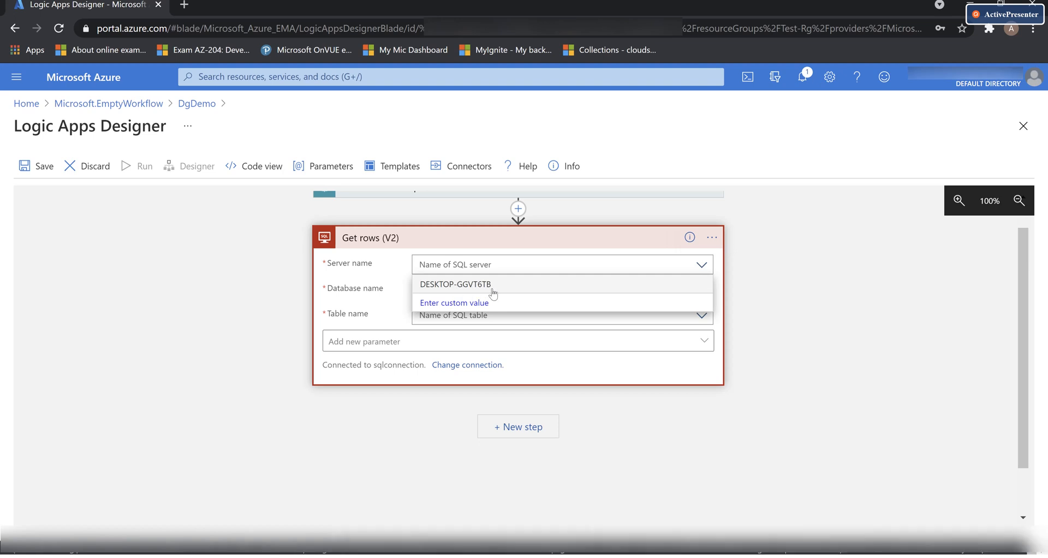
{"action": "left_click", "coordinate": [496, 288]}
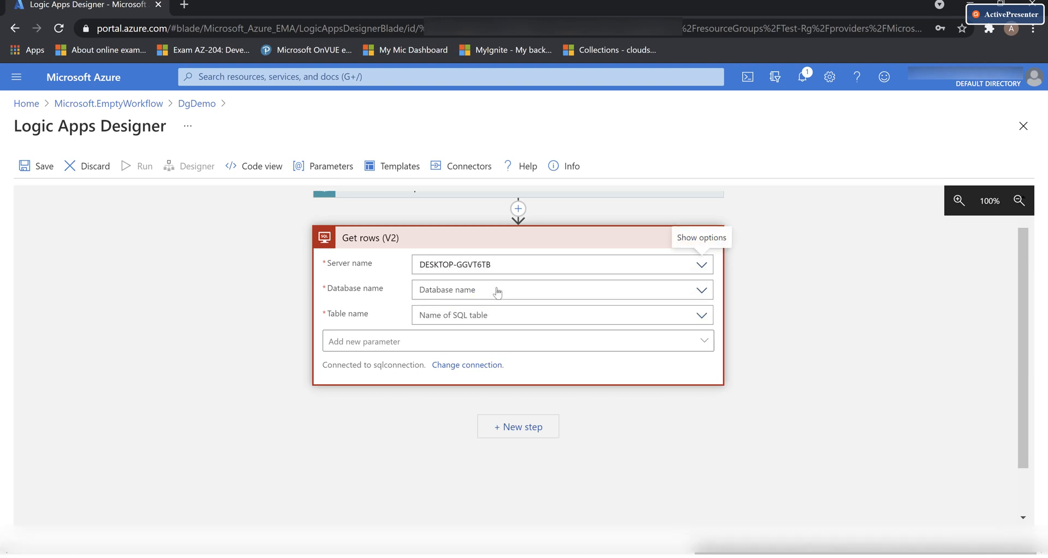
{"action": "left_click", "coordinate": [703, 291]}
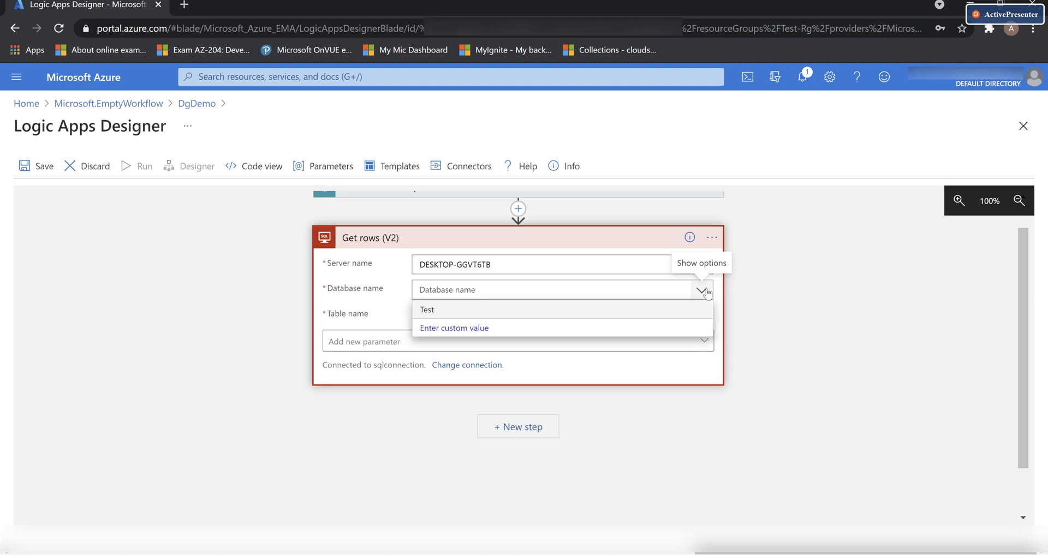
{"action": "left_click", "coordinate": [425, 311]}
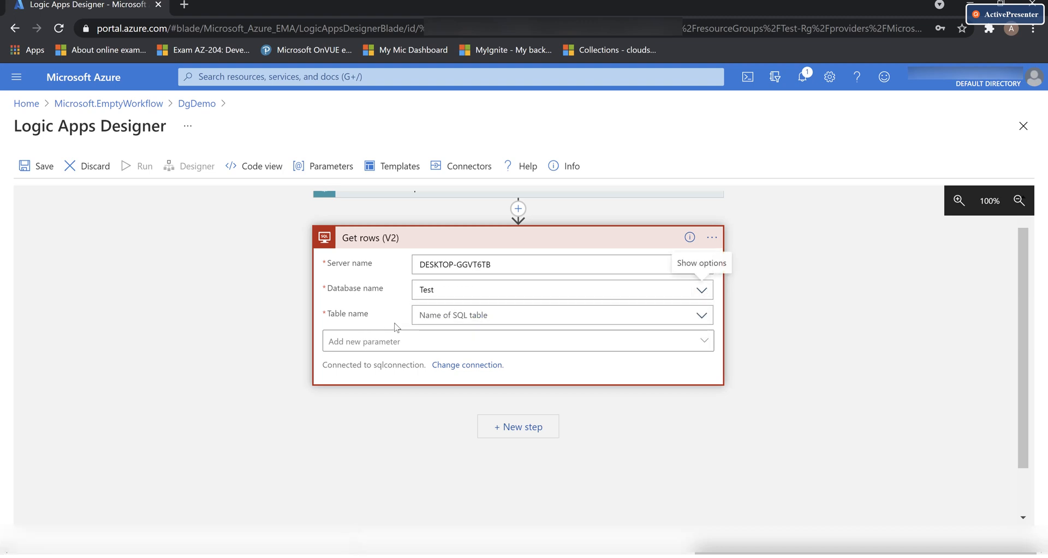
{"action": "left_click", "coordinate": [702, 315]}
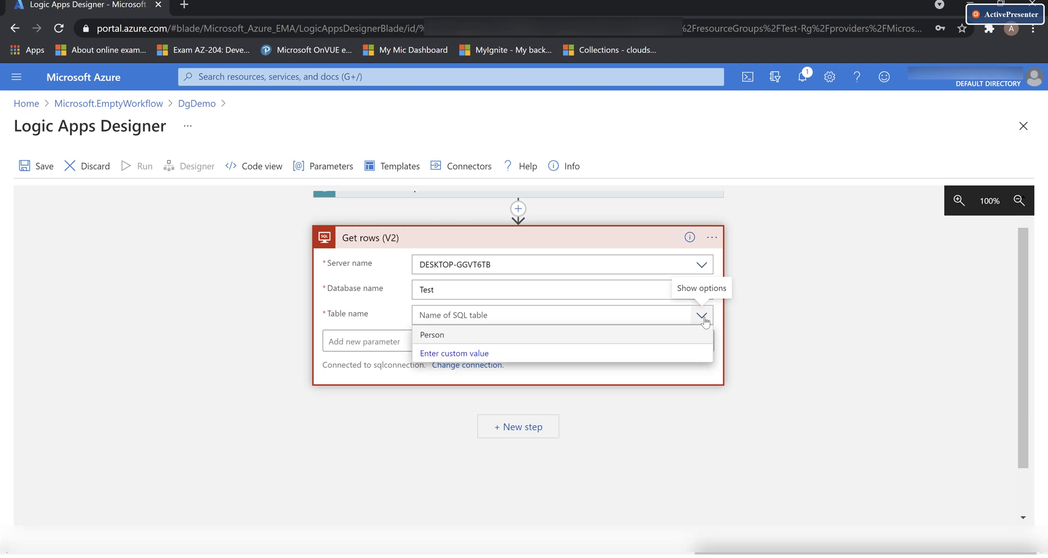
{"action": "left_click", "coordinate": [464, 339]}
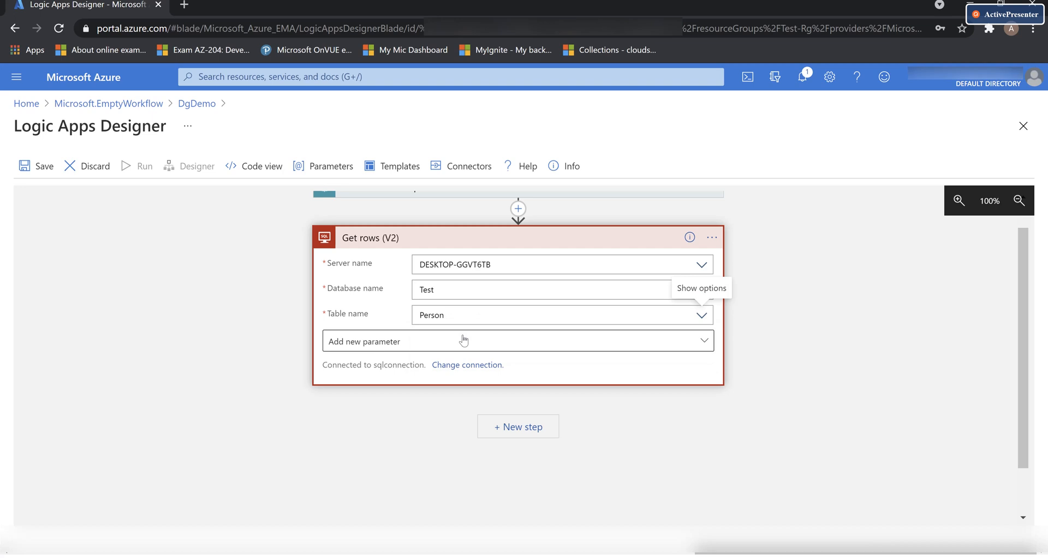
{"action": "left_click", "coordinate": [706, 342]}
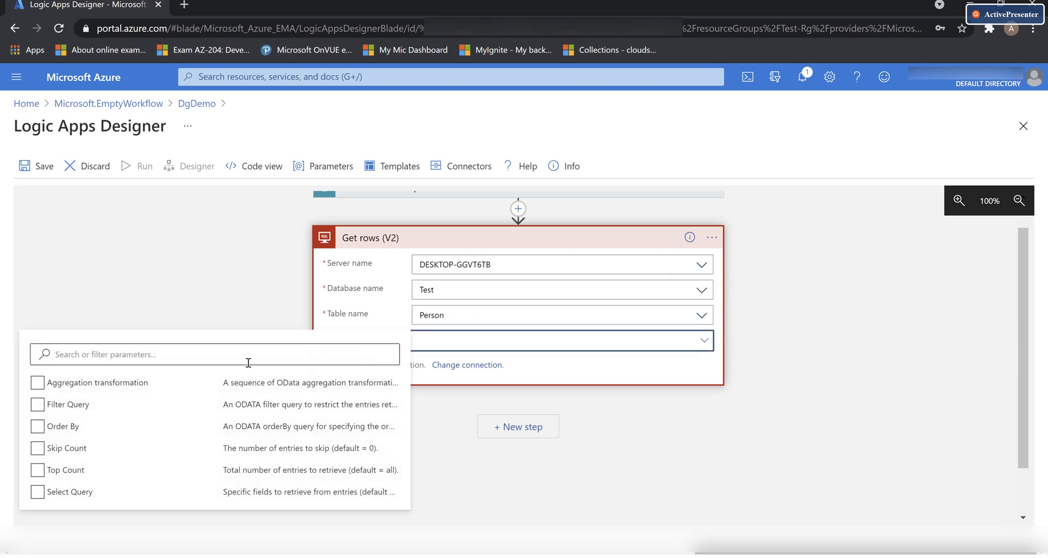
Add a Top Count parameter of 5 to the Get rows (V2) action
{"action": "left_click", "coordinate": [79, 474]}
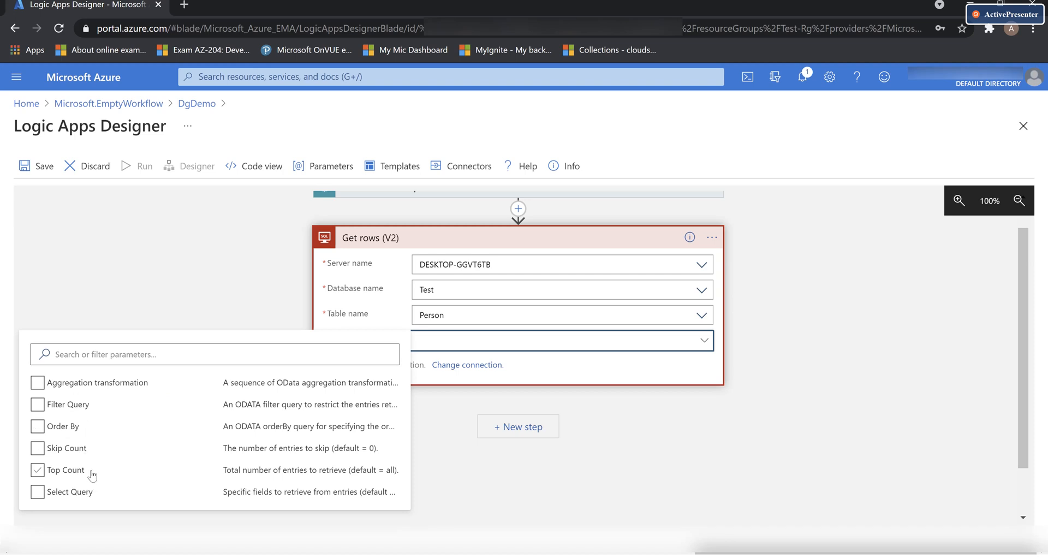
{"action": "left_click", "coordinate": [57, 475]}
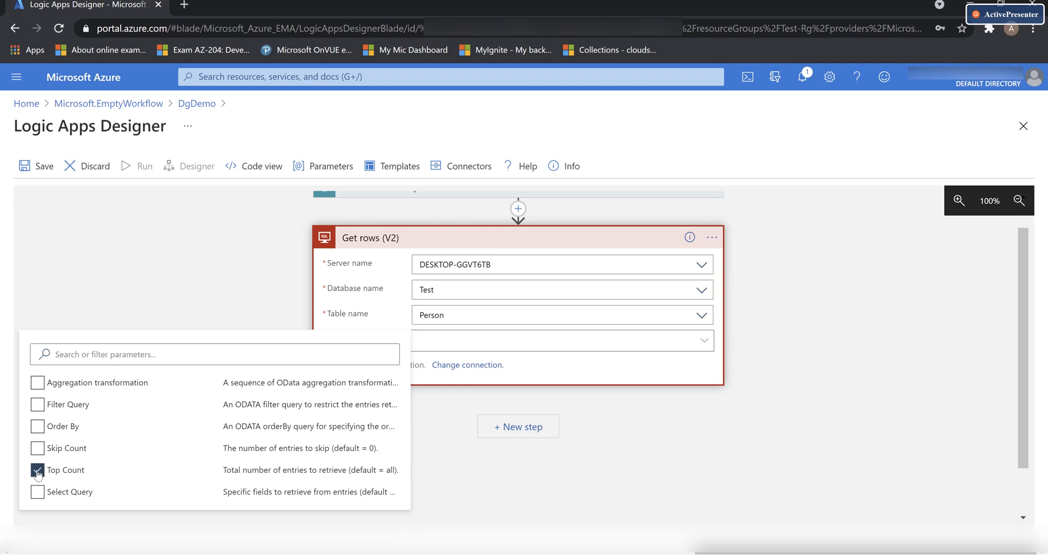
{"action": "left_click", "coordinate": [363, 316]}
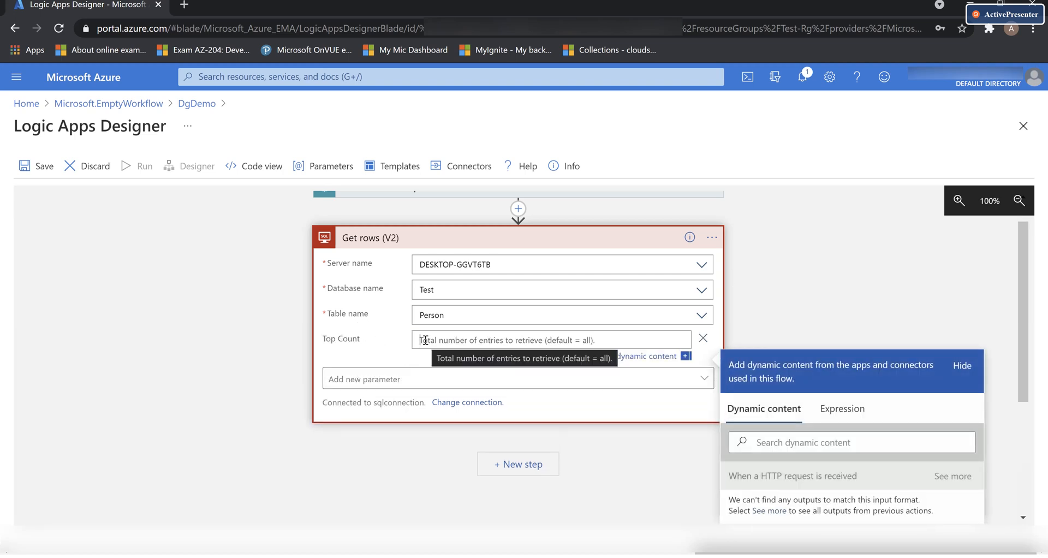
{"action": "type", "text": "5"}
{"action": "left_click", "coordinate": [380, 352]}
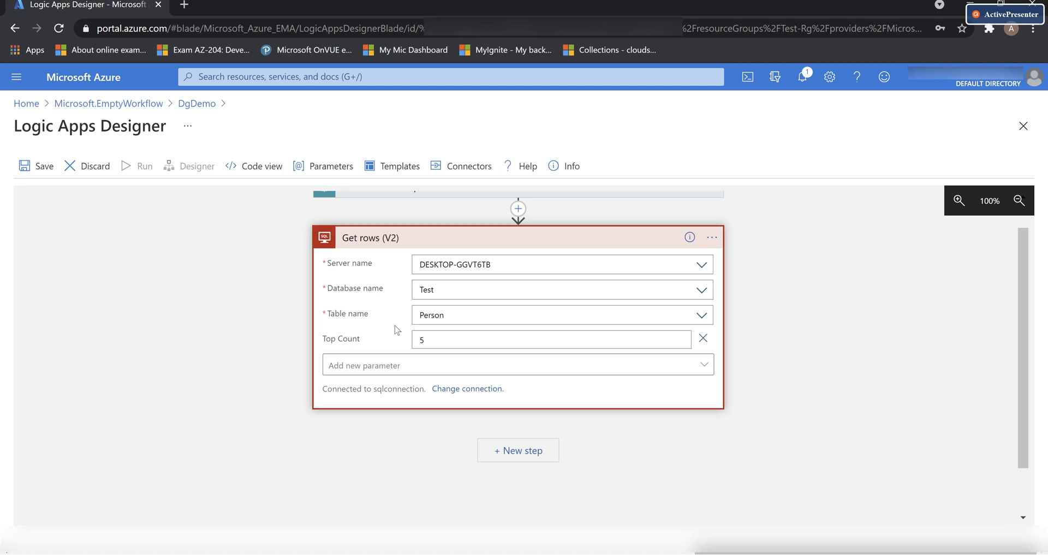
Save the DgDemo logic app and start a test run
{"action": "left_click", "coordinate": [41, 168]}
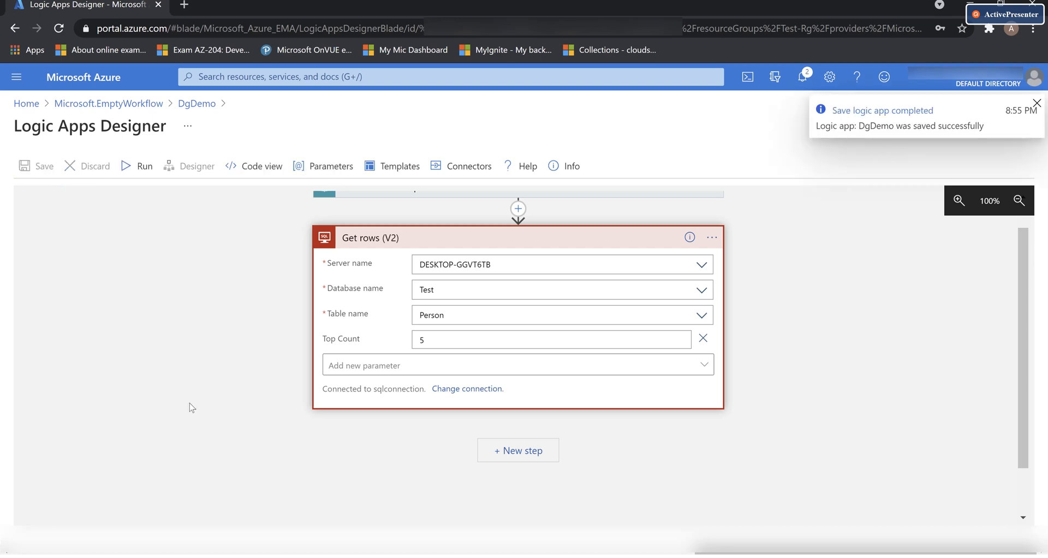
{"action": "left_click", "coordinate": [140, 174]}
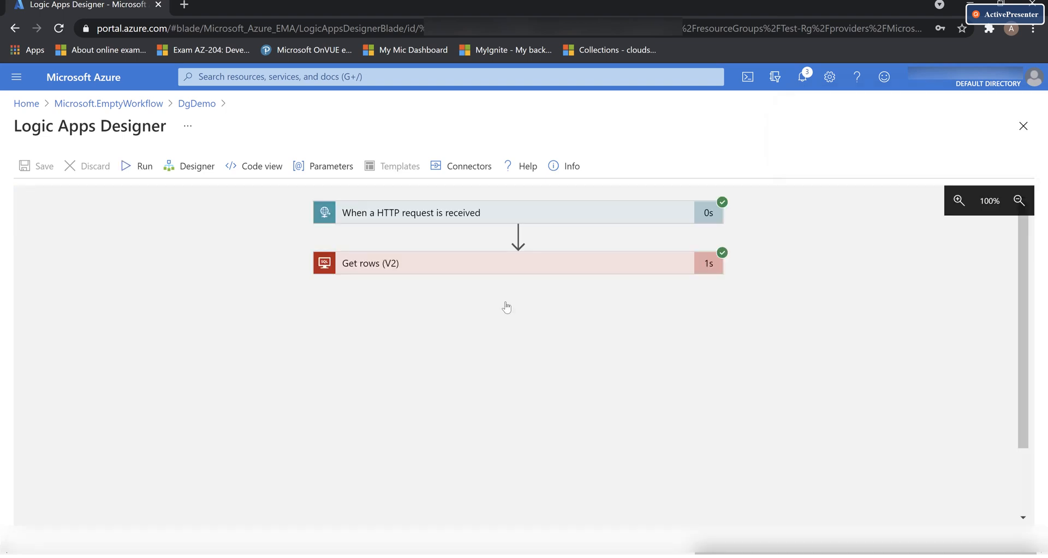
Expand the Get rows (V2) run output and highlight the two Person rows in the Body JSON
{"action": "left_click", "coordinate": [582, 270]}
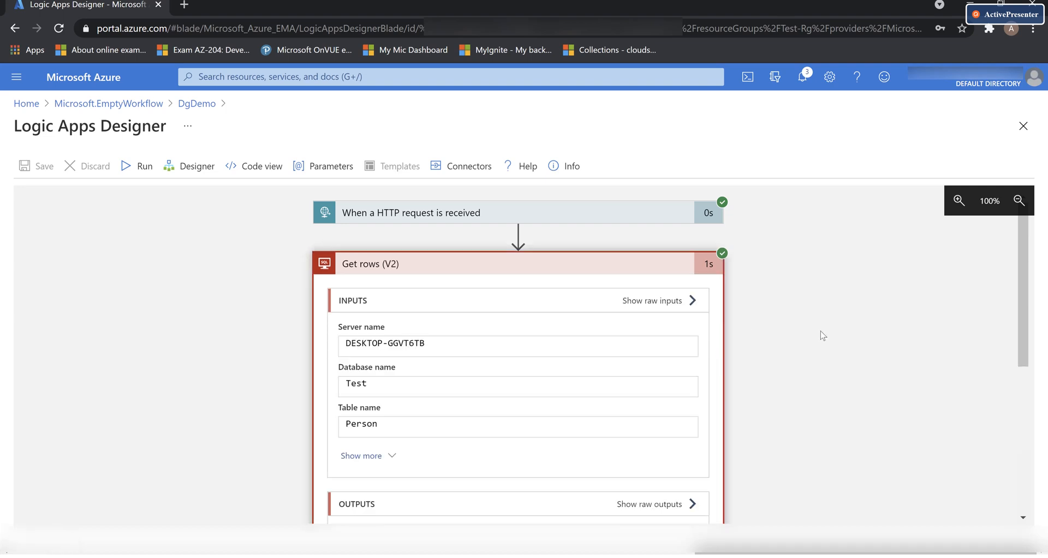
{"action": "scroll", "coordinate": [765, 352], "scroll_direction": "down", "scroll_amount": 1}
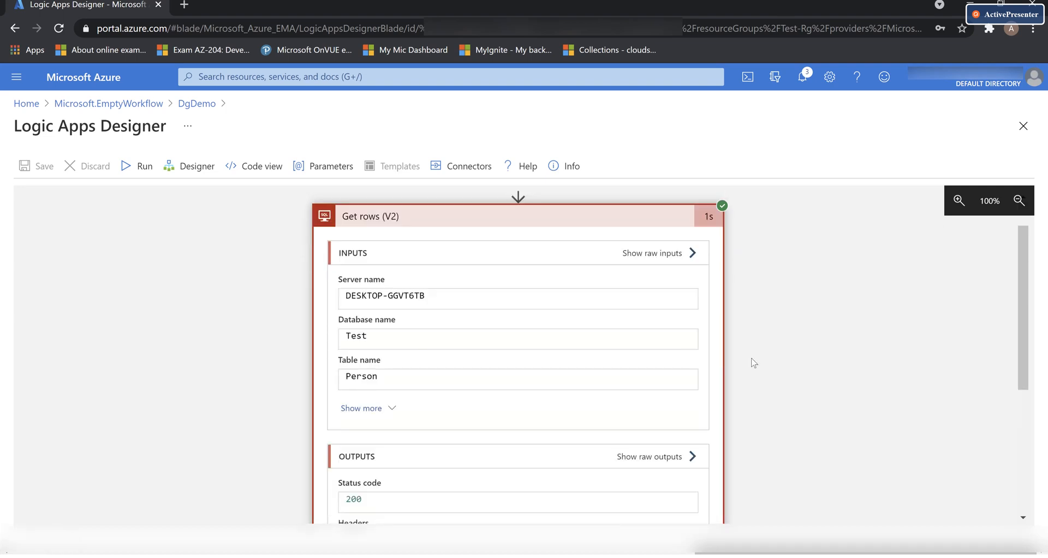
{"action": "scroll", "coordinate": [754, 362], "scroll_direction": "down", "scroll_amount": 5}
{"action": "scroll", "coordinate": [519, 413], "scroll_direction": "down", "scroll_amount": 4}
{"action": "left_click_drag", "start_coordinate": [693, 479], "coordinate": [695, 442]}
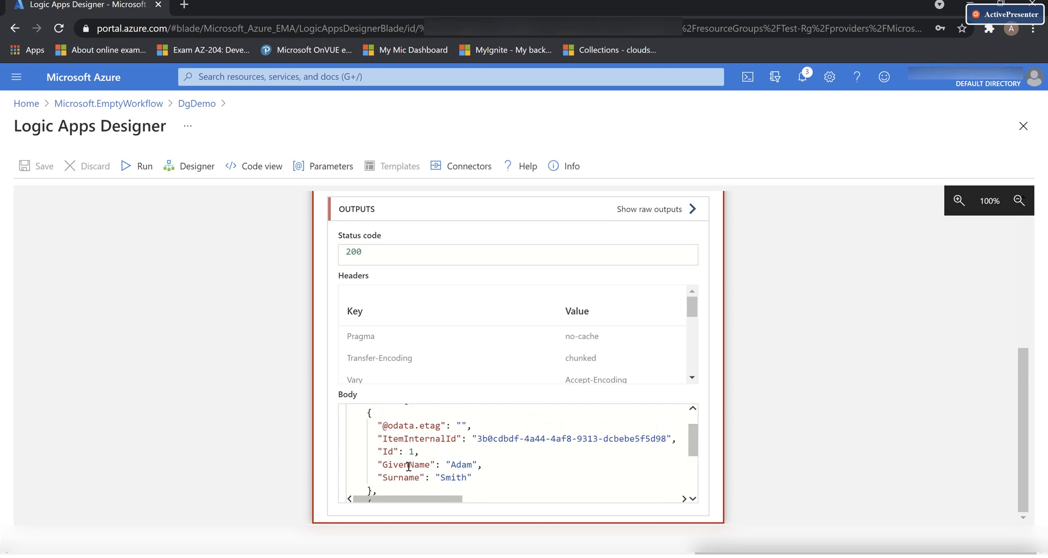
{"action": "left_click_drag", "start_coordinate": [378, 464], "coordinate": [475, 478]}
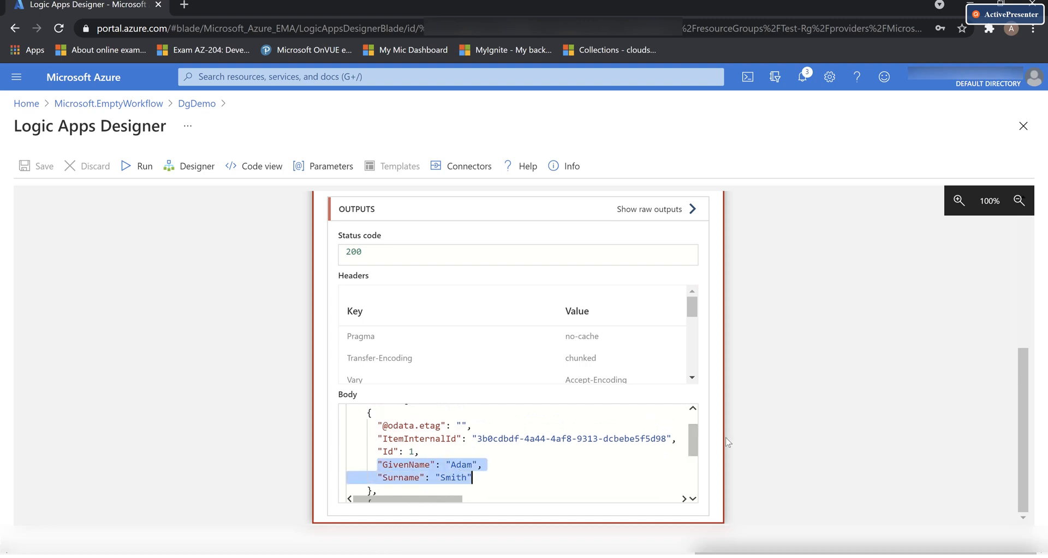
{"action": "left_click_drag", "start_coordinate": [694, 447], "coordinate": [696, 486]}
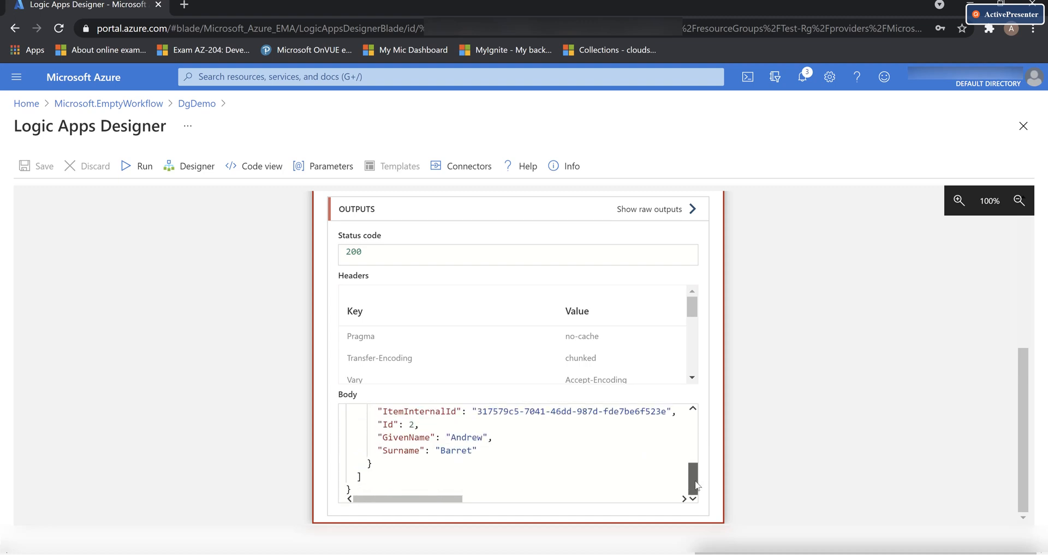
{"action": "left_click_drag", "start_coordinate": [377, 424], "coordinate": [478, 450]}
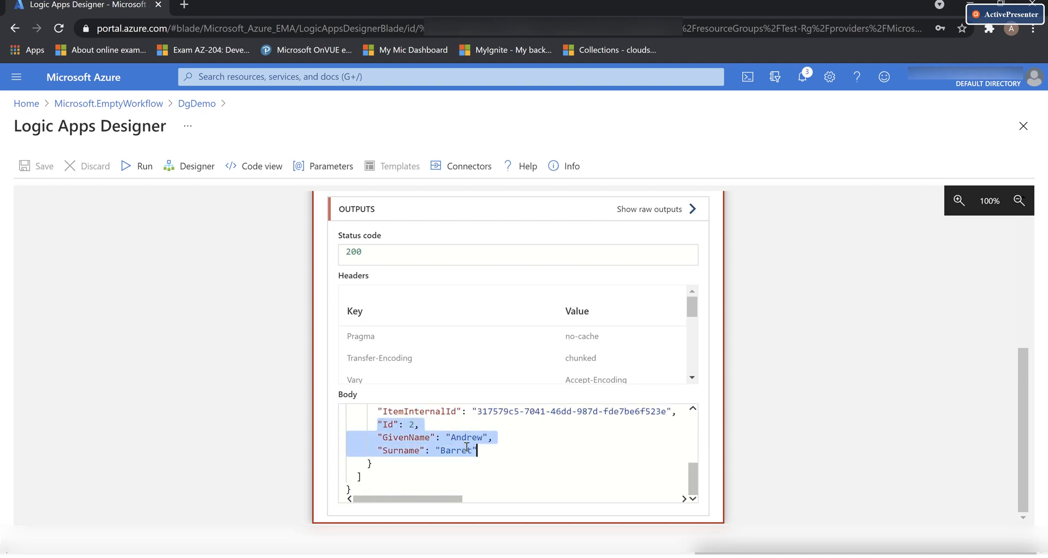
Select dbo.Person in SSMS, then show the gateway status window reporting DemoDataGateway online
{"action": "mouse_move", "coordinate": [555, 550]}
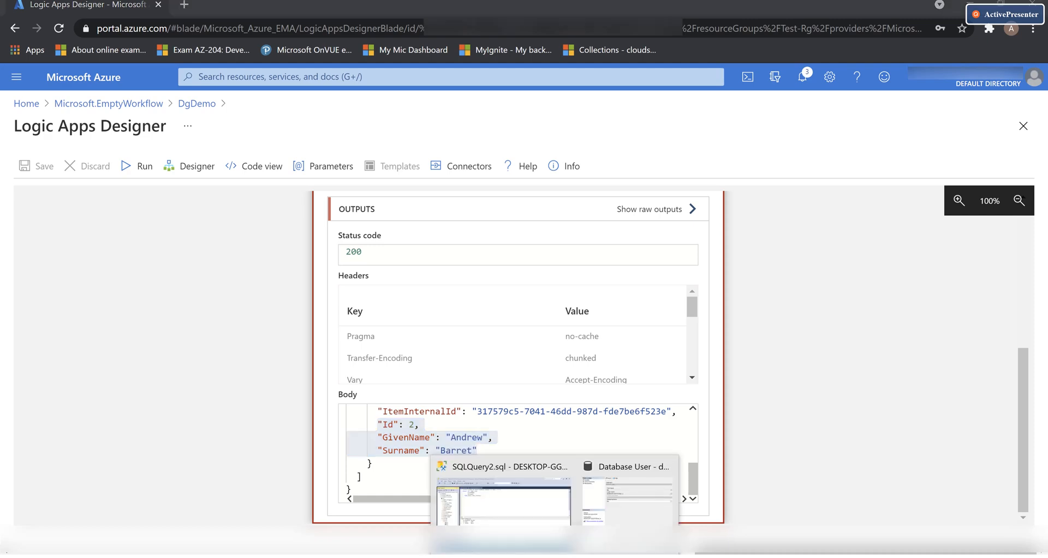
{"action": "left_click", "coordinate": [445, 460]}
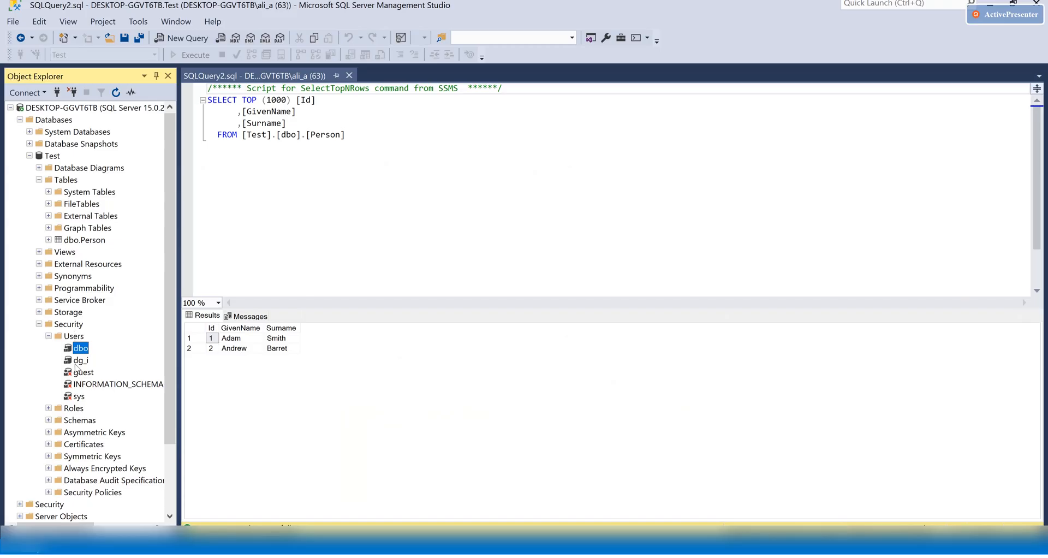
{"action": "left_click", "coordinate": [38, 324]}
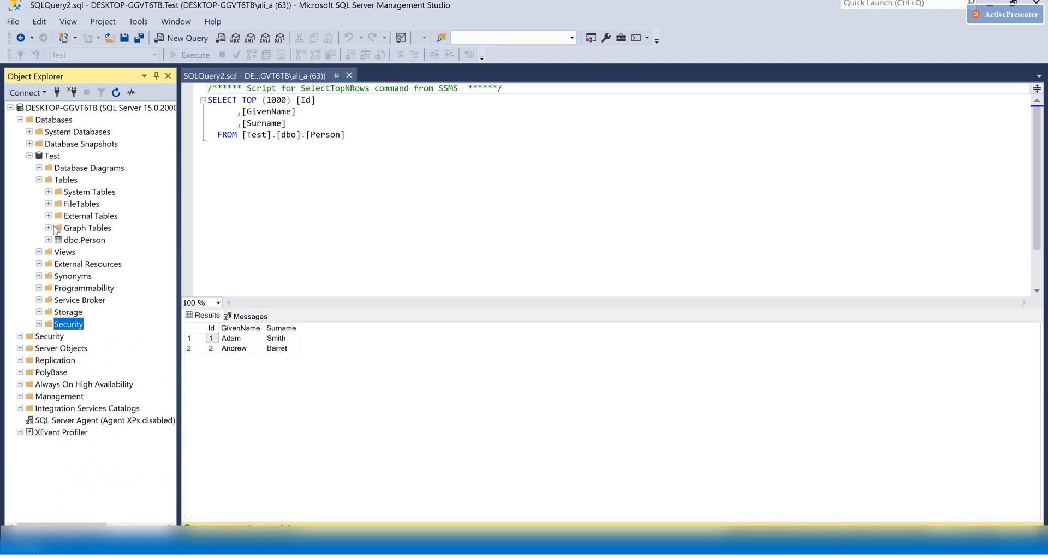
{"action": "left_click", "coordinate": [77, 241]}
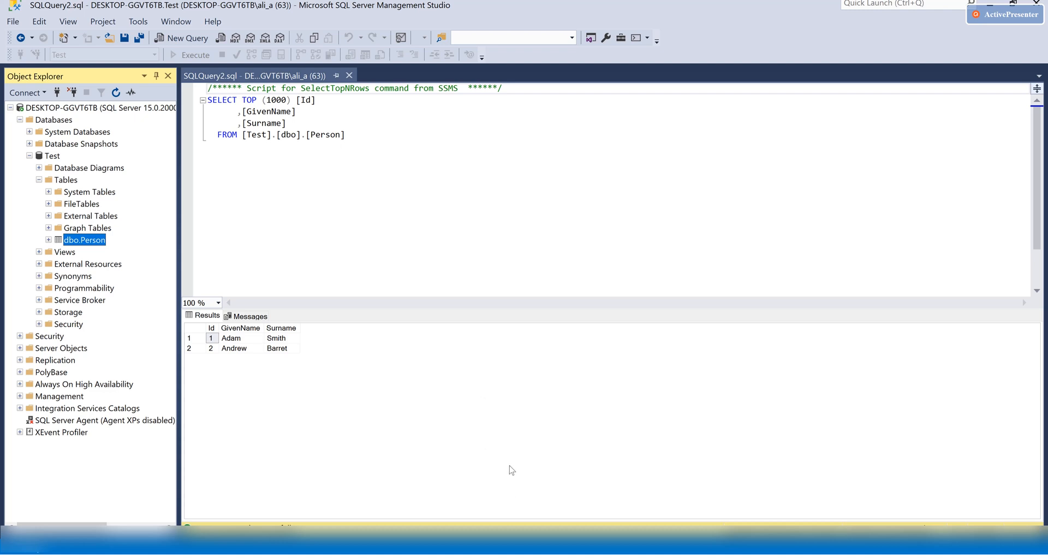
{"action": "left_click", "coordinate": [486, 542]}
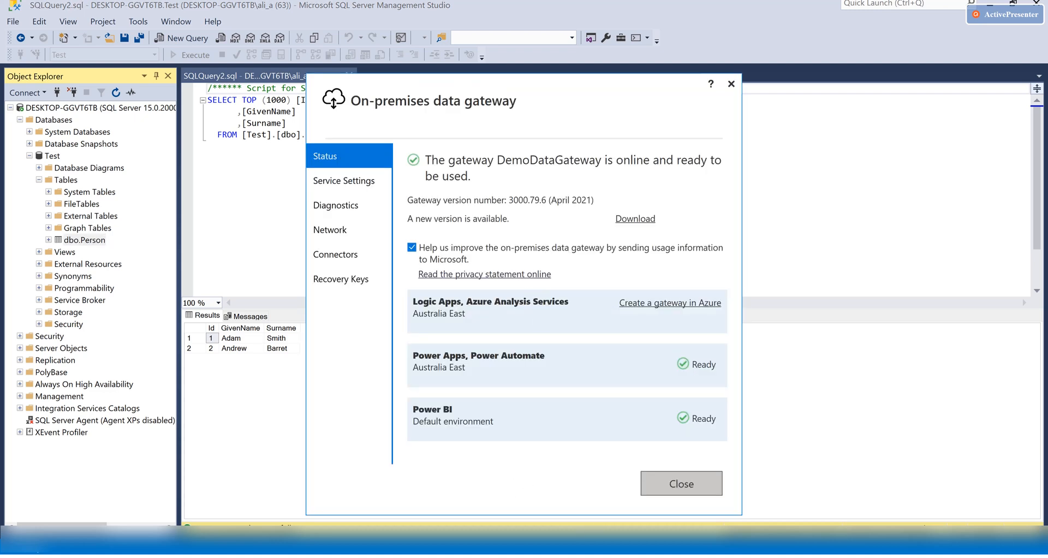
{"action": "mouse_move", "coordinate": [622, 552]}
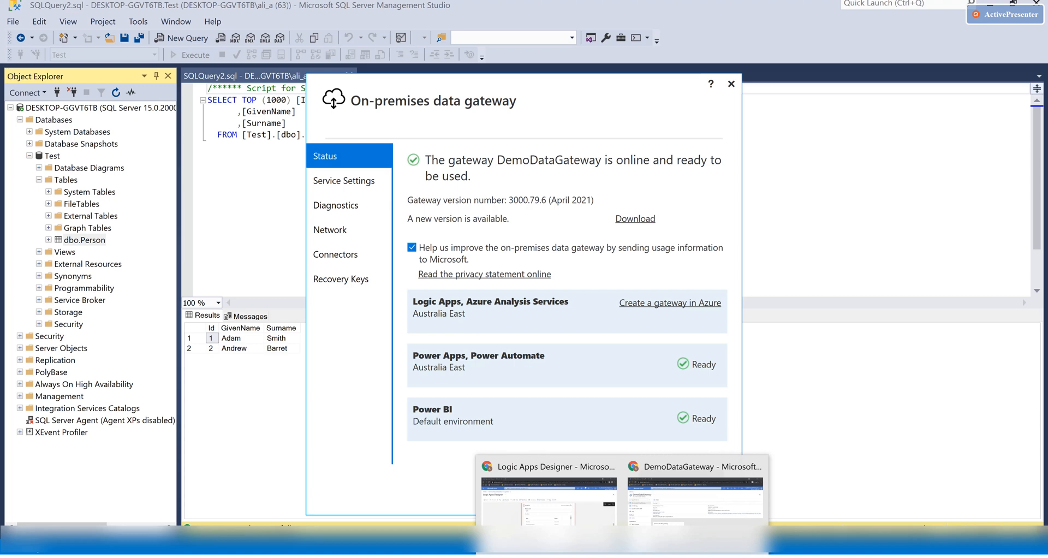
Return to the run results, then close the Logic Apps Designer and DgDemo blades
{"action": "left_click", "coordinate": [695, 496]}
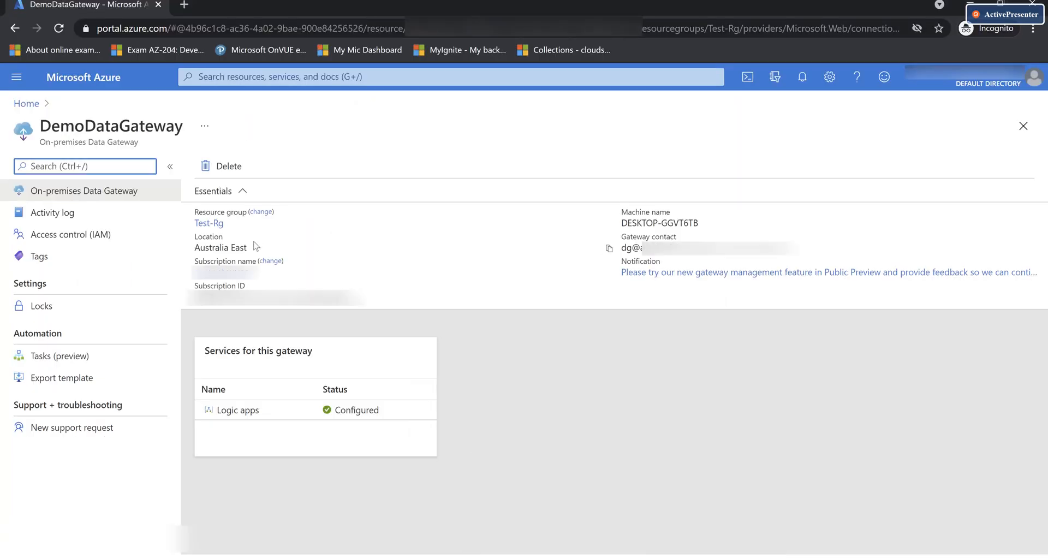
{"action": "left_click", "coordinate": [527, 494]}
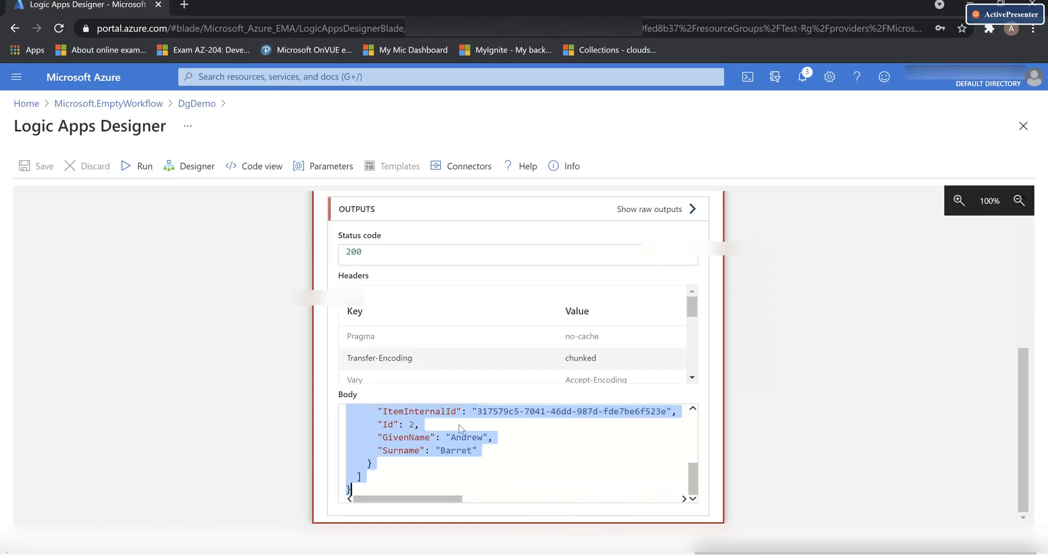
{"action": "left_click", "coordinate": [1023, 127]}
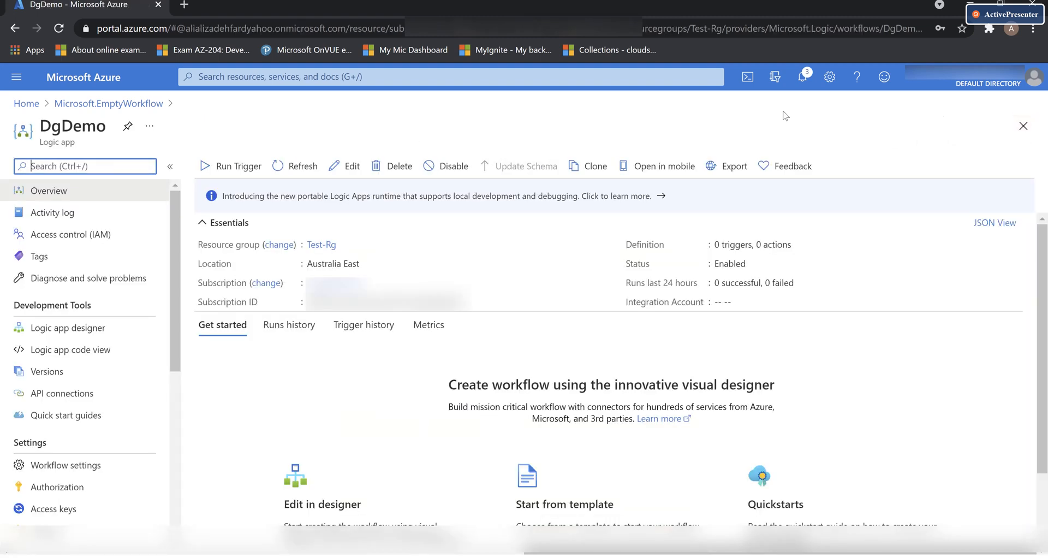
{"action": "left_click", "coordinate": [1022, 127]}
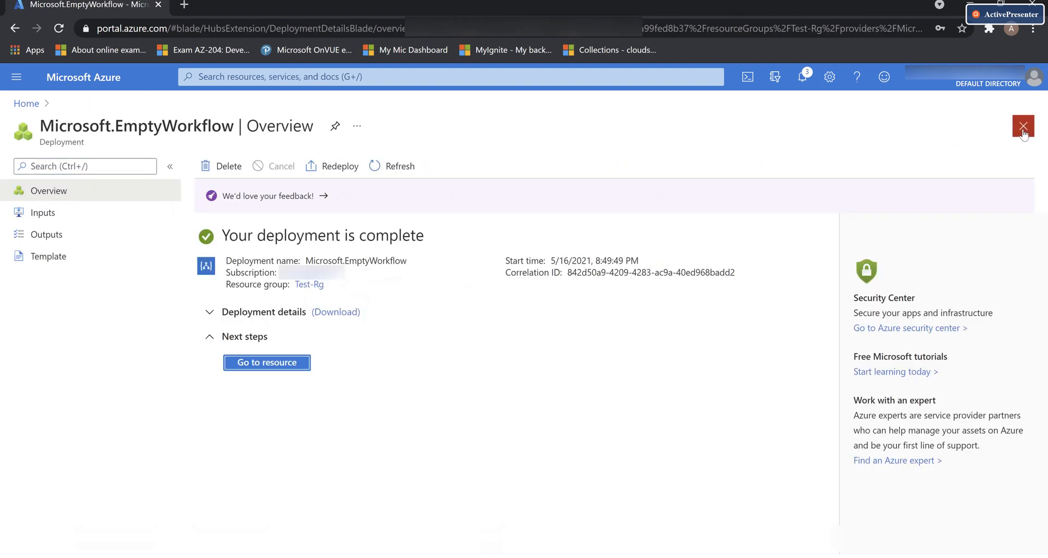
Go from Home through Resource groups to the Test-Rg resource group
{"action": "left_click", "coordinate": [26, 103]}
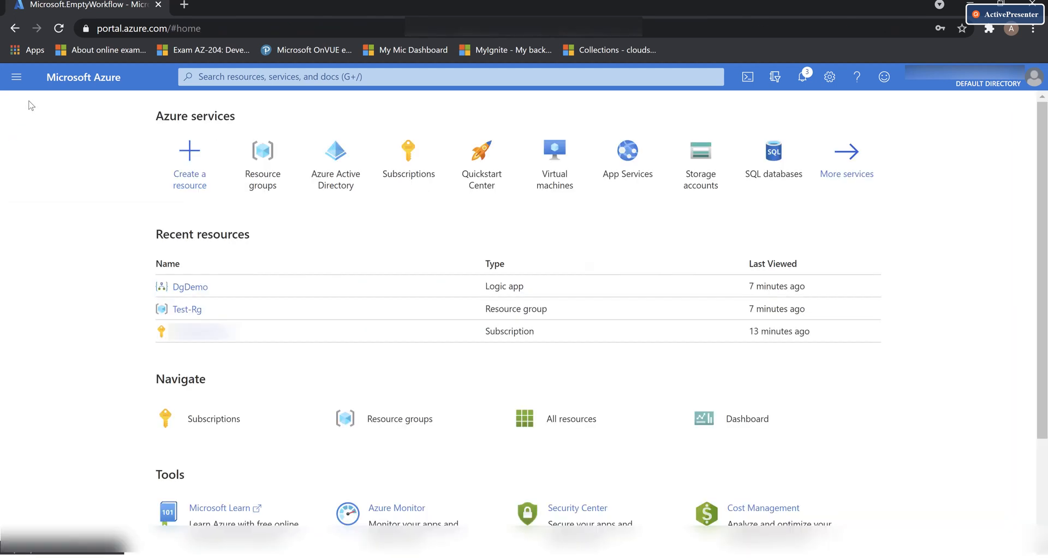
{"action": "left_click", "coordinate": [257, 179]}
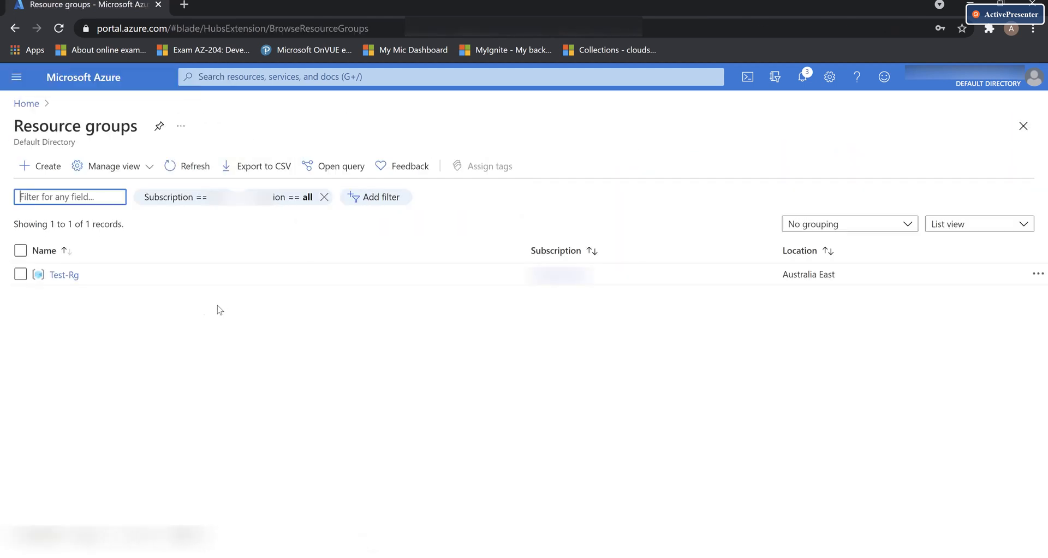
{"action": "left_click", "coordinate": [64, 274]}
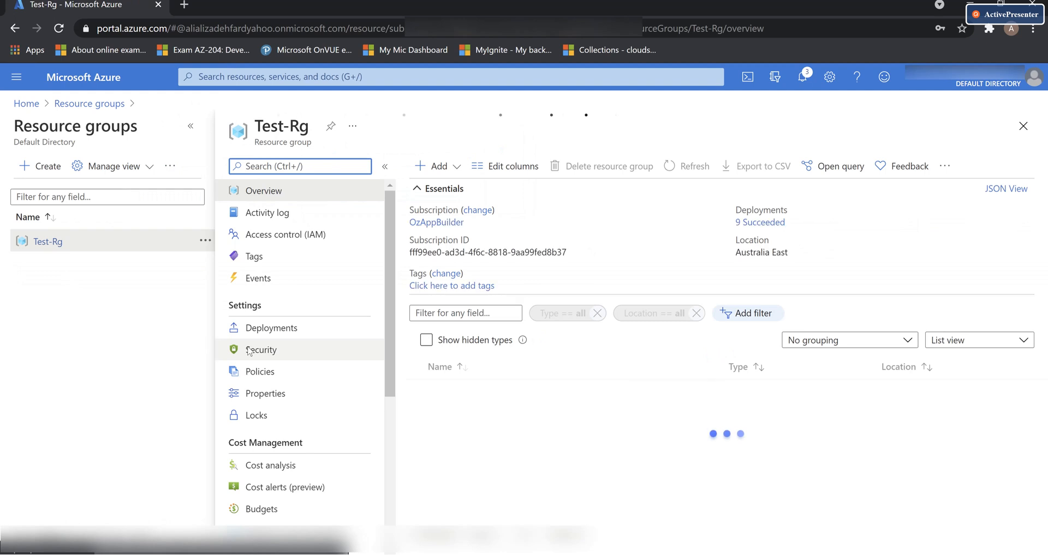
Collapse the Resource groups blade to widen the Test-Rg resource list
{"action": "left_click", "coordinate": [190, 126]}
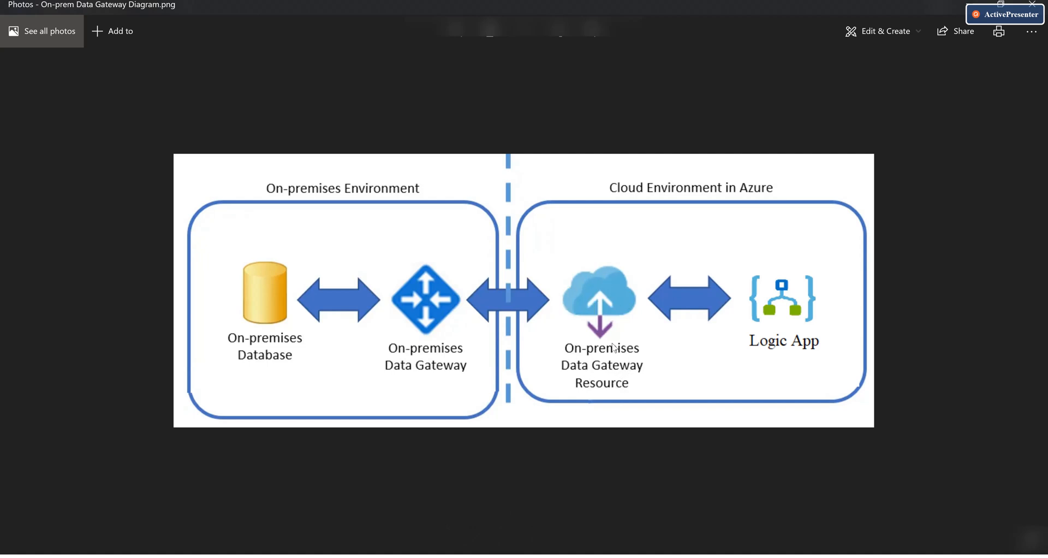
{"action": "key", "text": "alt+Tab"}
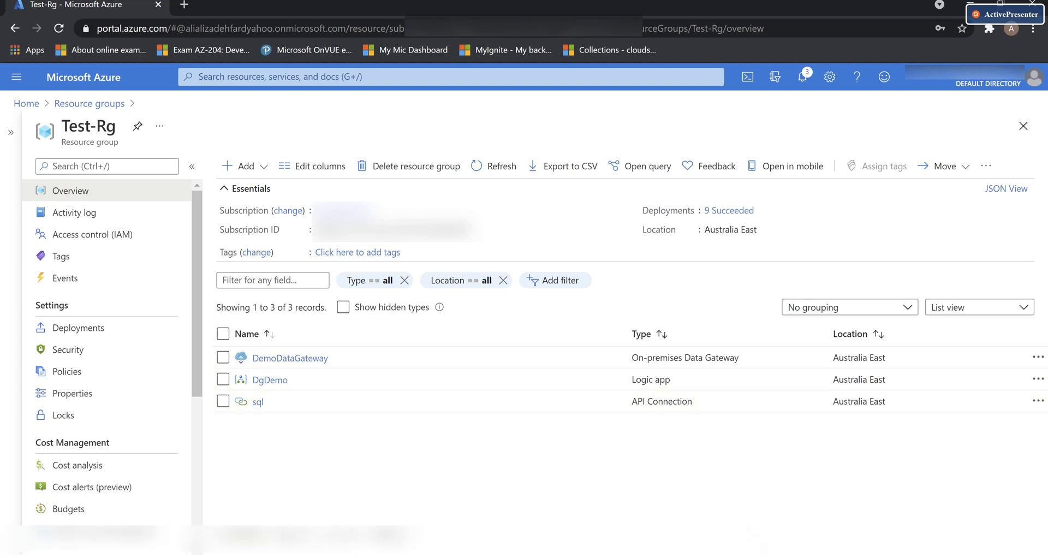
{"action": "left_click", "coordinate": [581, 412]}
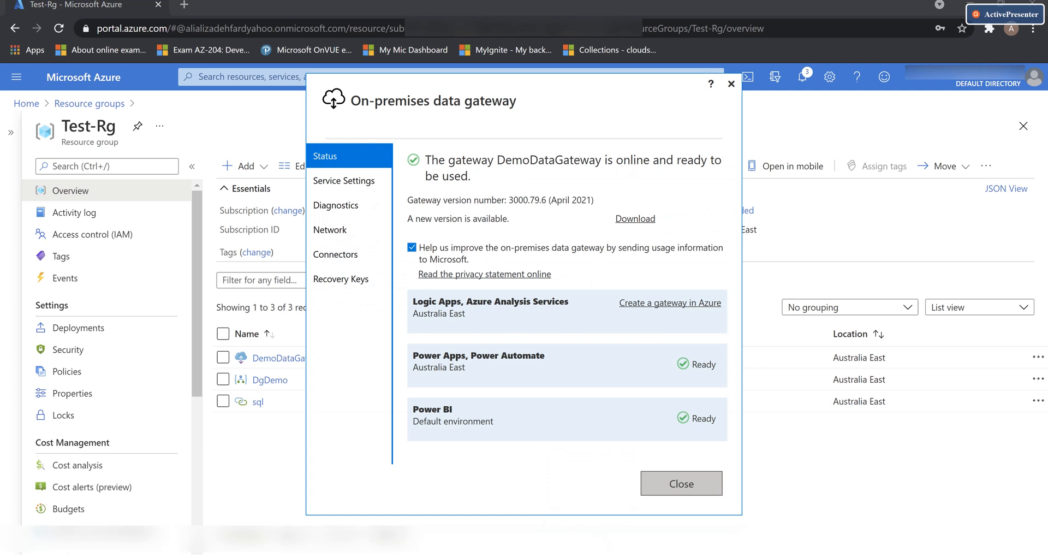
{"action": "left_click", "coordinate": [500, 545]}
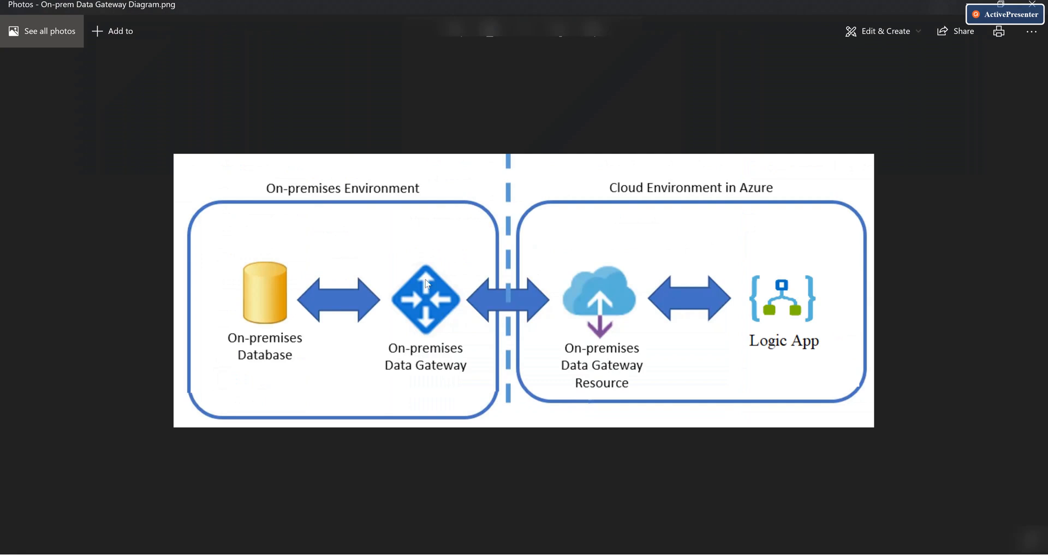